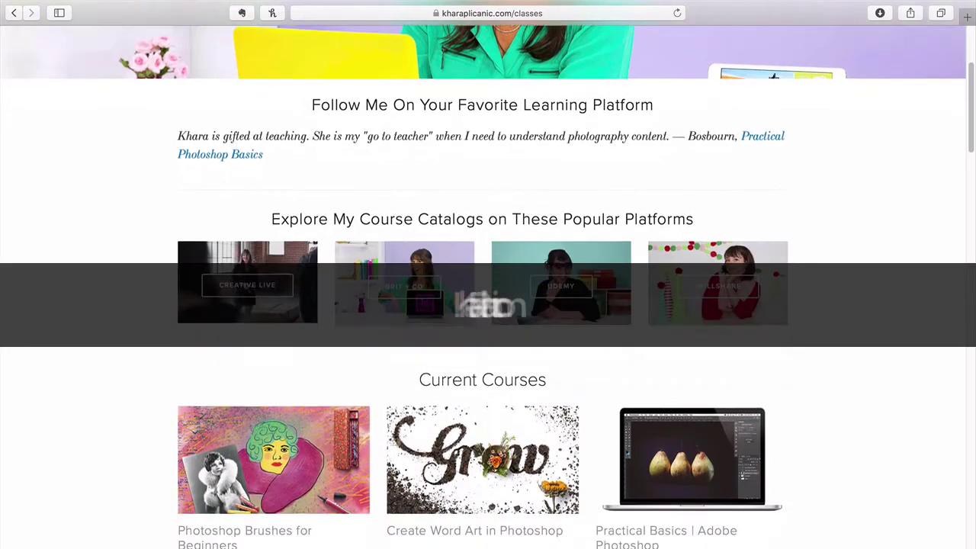
# Step: Scroll through the classes page and then down the freebies list of Photoshop resources
pyautogui.scroll(-5, 488, 275)
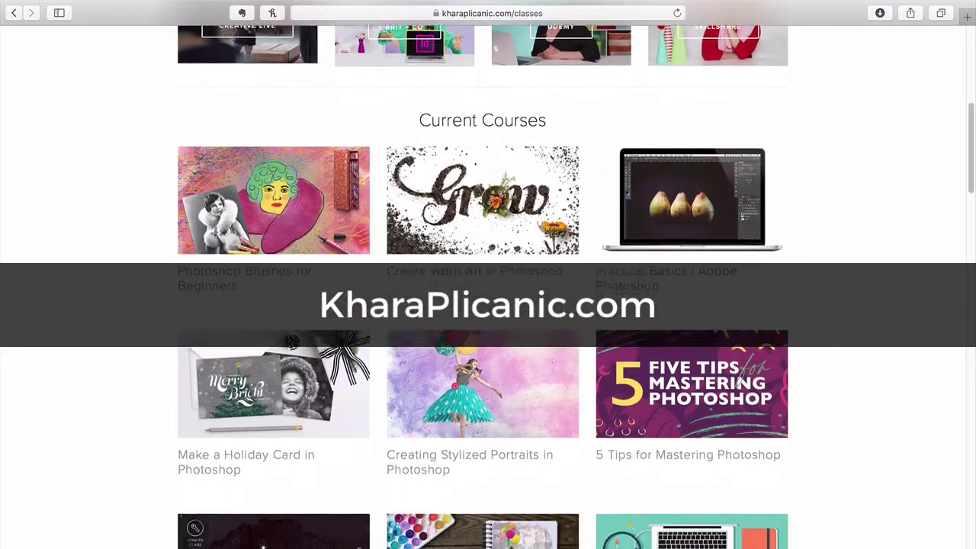
pyautogui.scroll(-5, 488, 275)
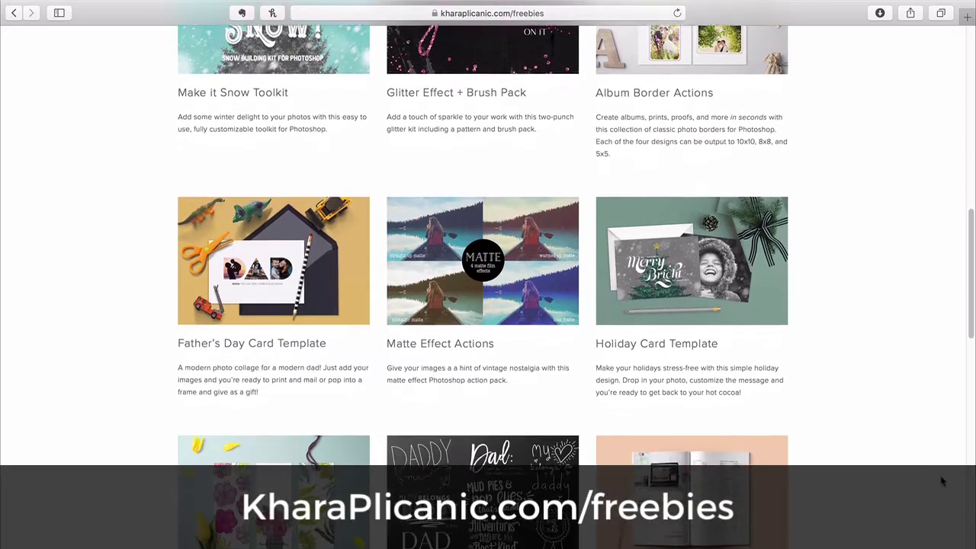
pyautogui.scroll(-4, 943, 481)
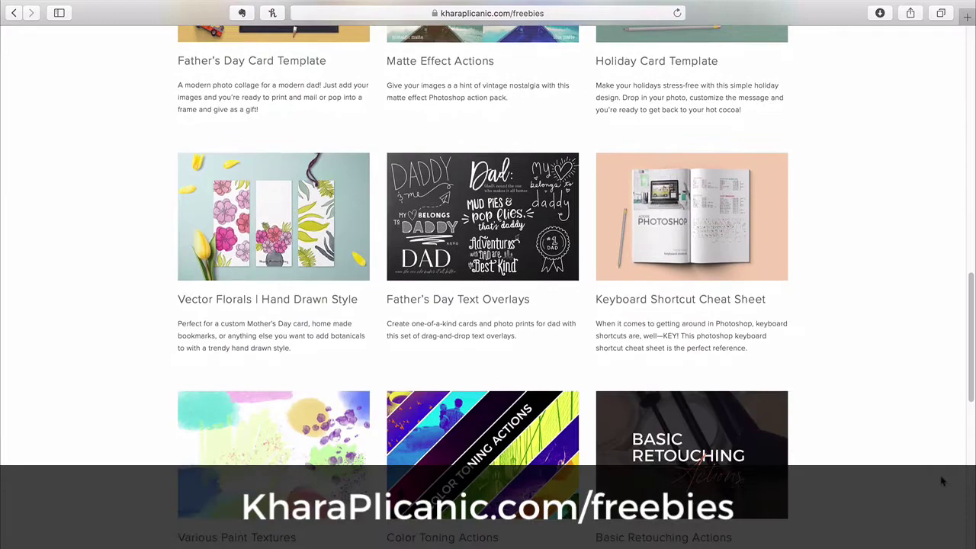
pyautogui.scroll(-5, 942, 481)
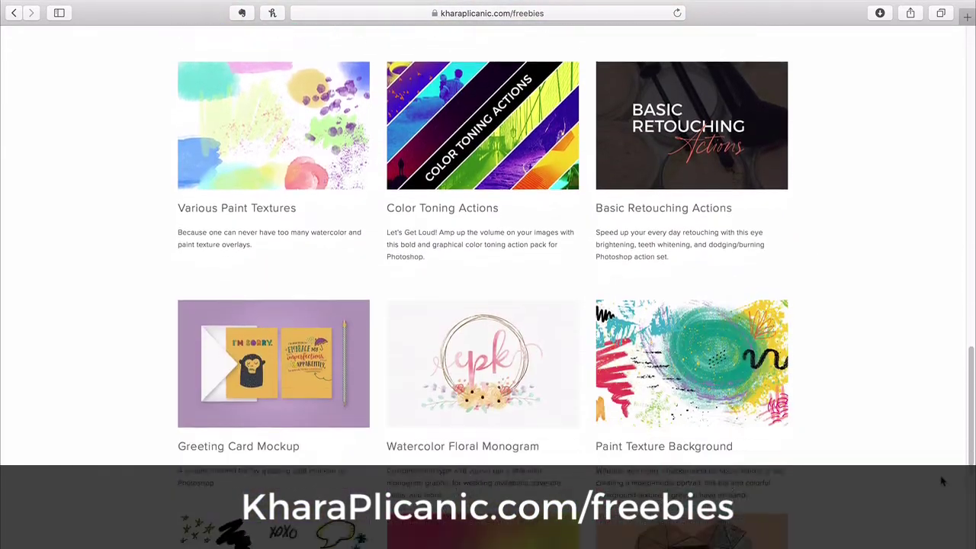
pyautogui.scroll(-2, 942, 481)
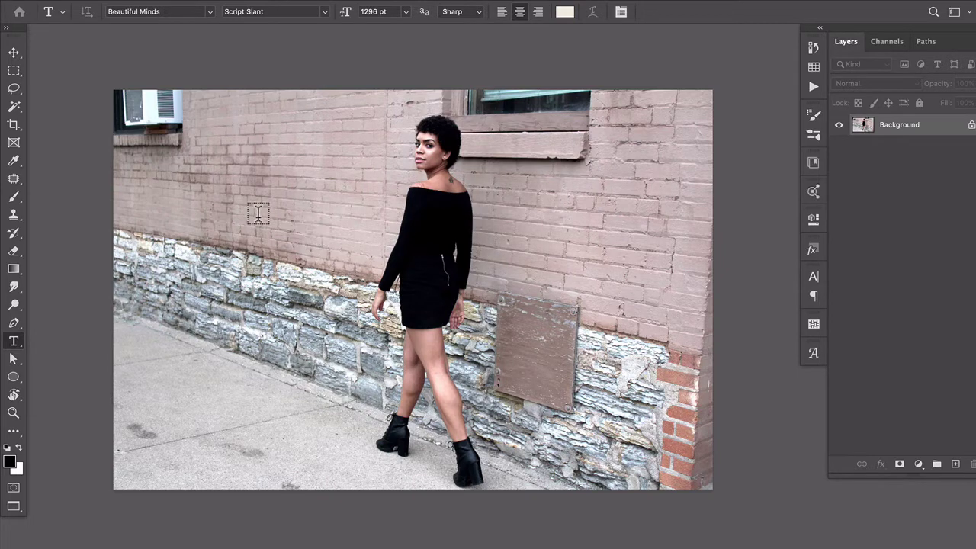
# Step: Add a capital J text layer on the brick wall in Beautiful Minds and bring up its font styles
pyautogui.click(241, 276)
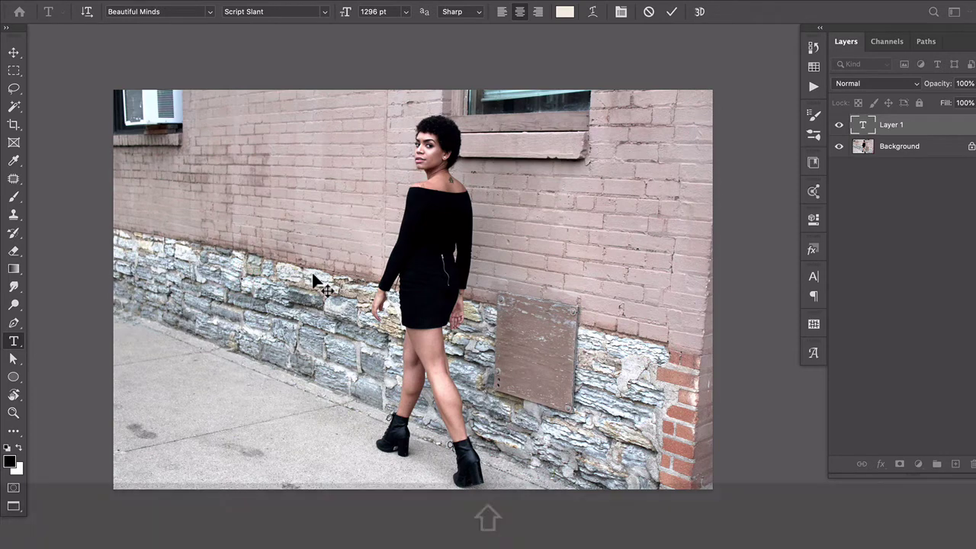
pyautogui.write('J')
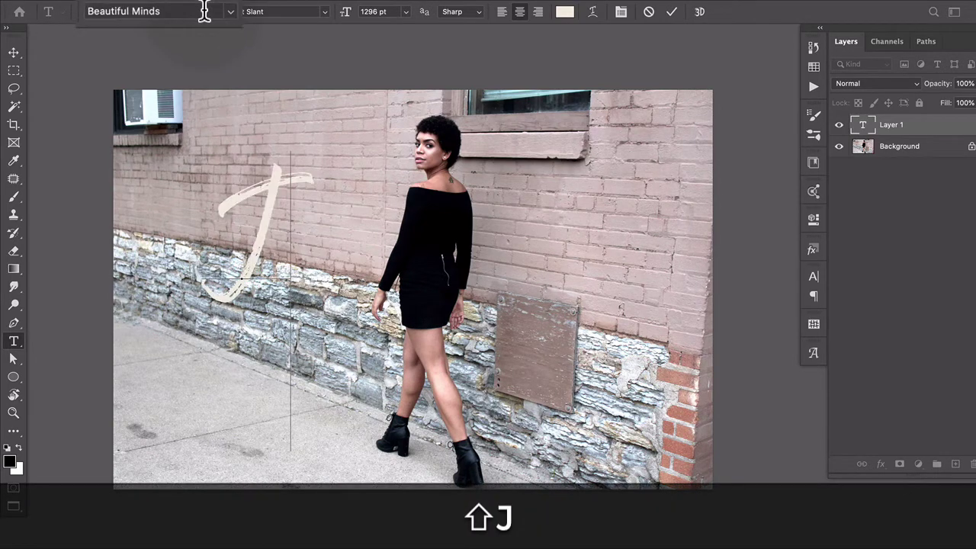
pyautogui.click(262, 14)
pyautogui.click(262, 15)
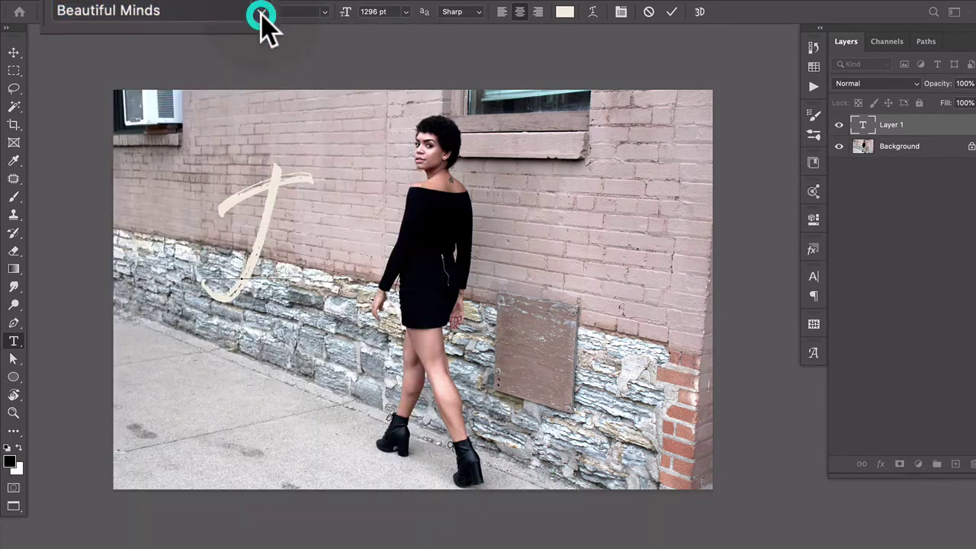
pyautogui.click(324, 15)
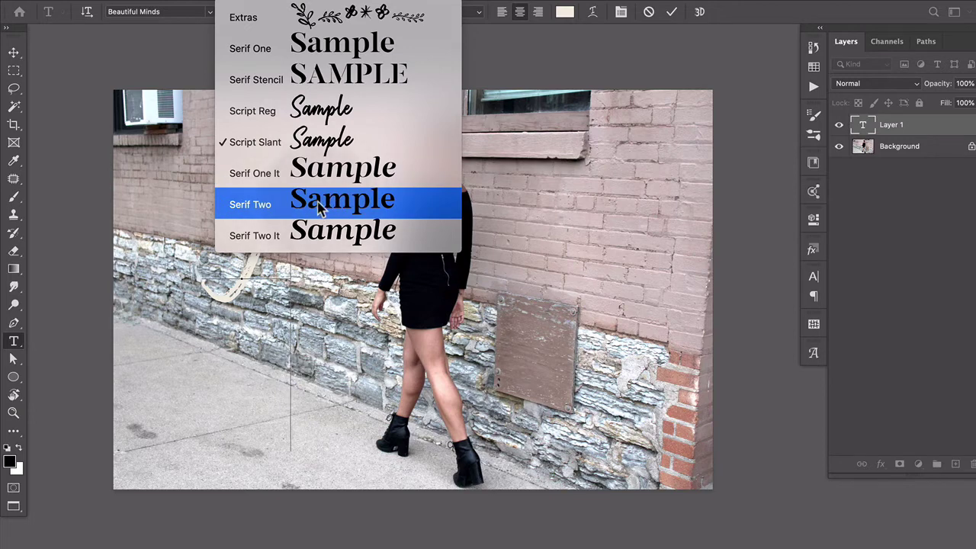
# Step: Set the J to the Beautiful Minds Serif Two style and commit the text layer
pyautogui.click(320, 205)
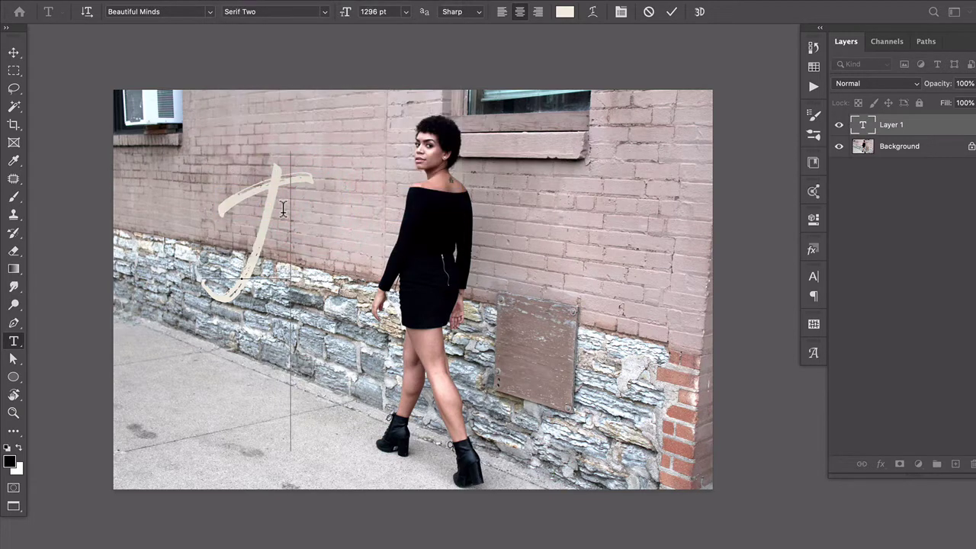
pyautogui.click(182, 213)
pyautogui.click(327, 13)
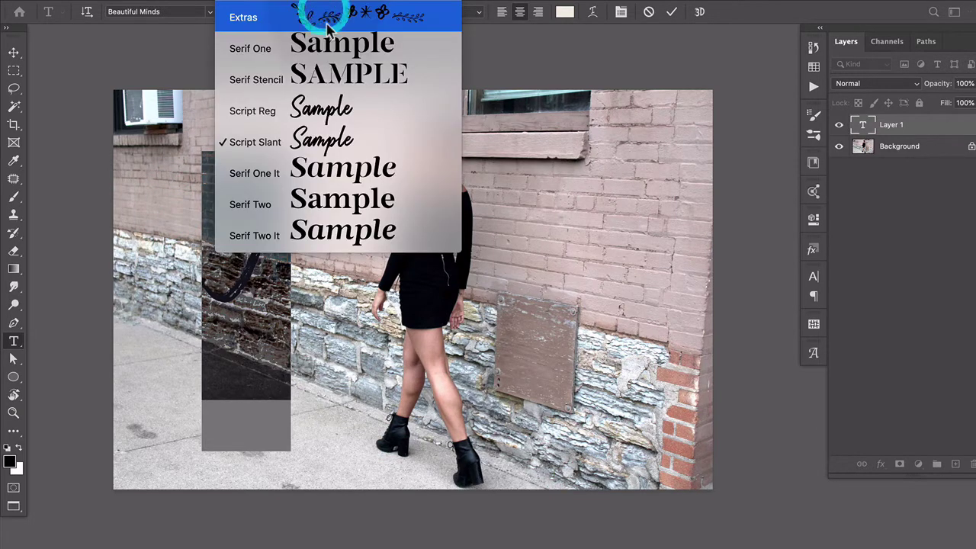
pyautogui.click(316, 203)
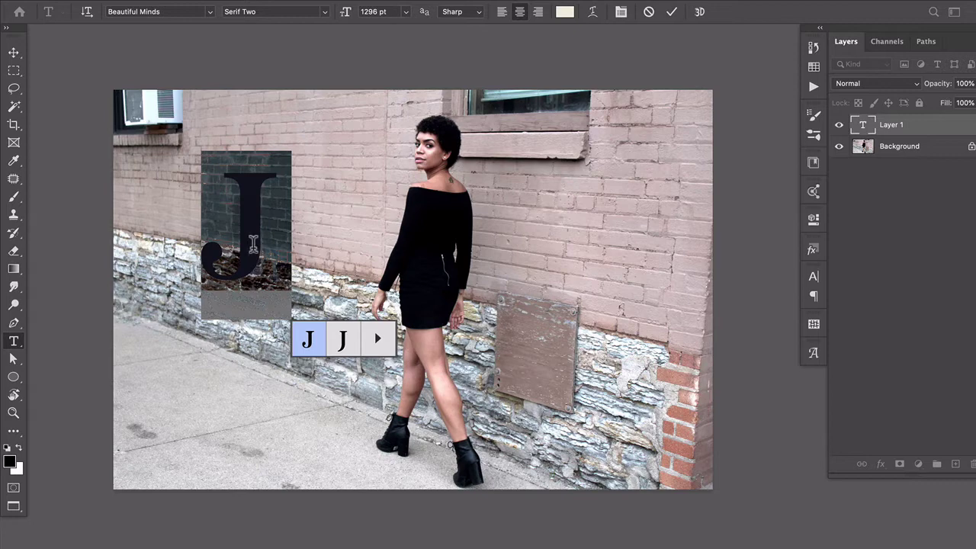
pyautogui.click(261, 214)
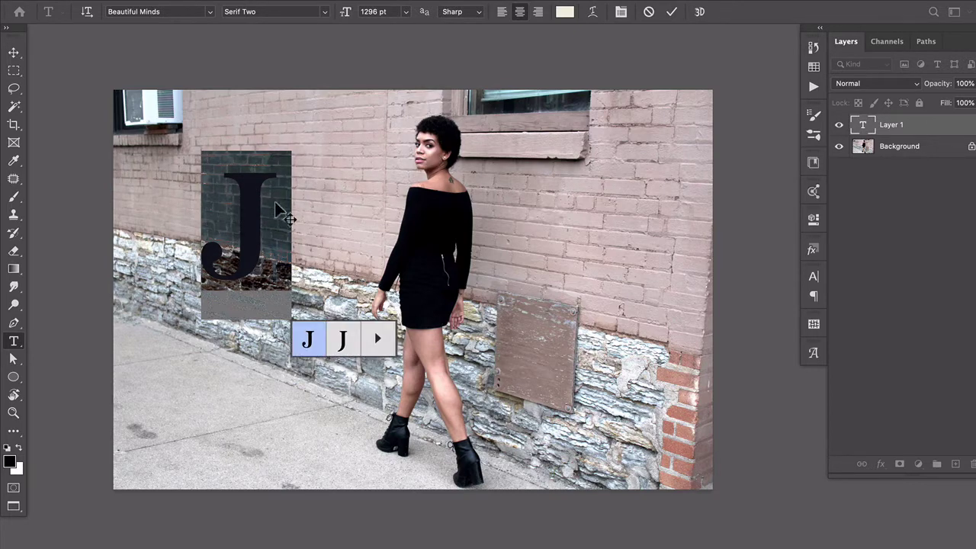
pyautogui.click(672, 13)
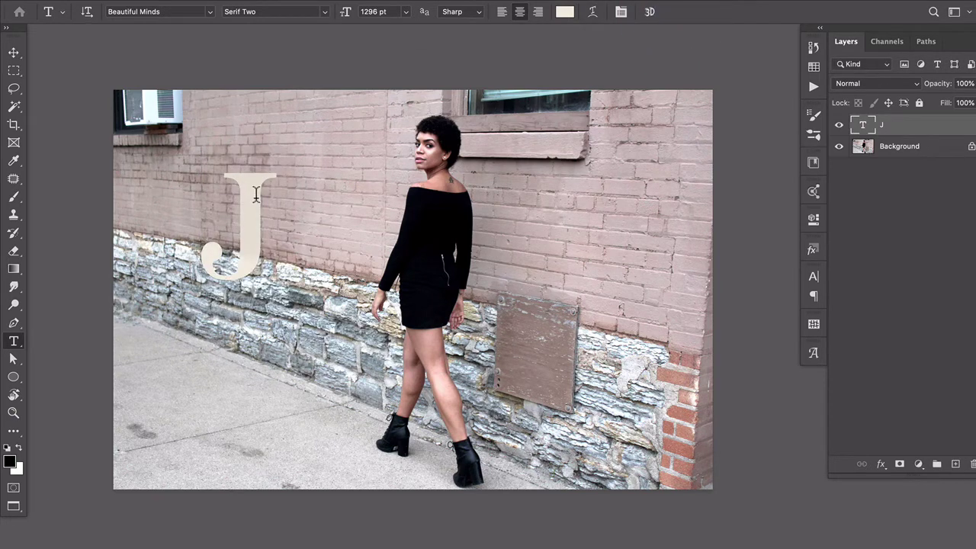
# Step: Scale the J proportionally to about 301% so it reaches down to the sidewalk
pyautogui.press('super+t')
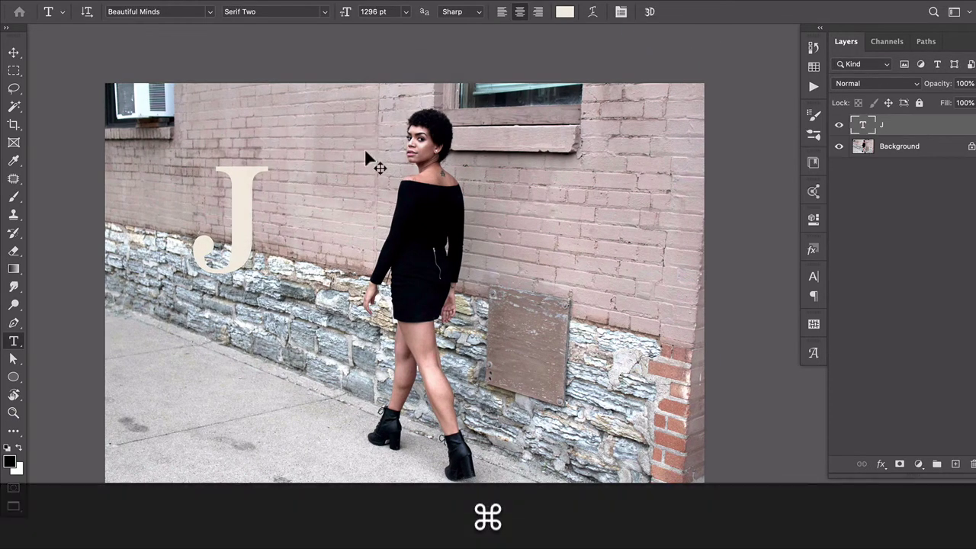
pyautogui.press('super+t')
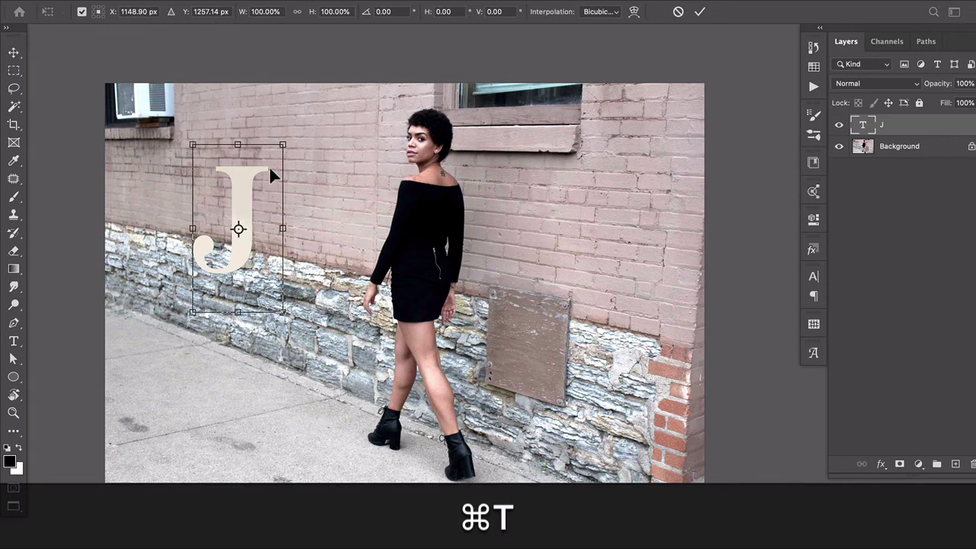
pyautogui.moveTo(284, 315); pyautogui.dragTo(468, 513)
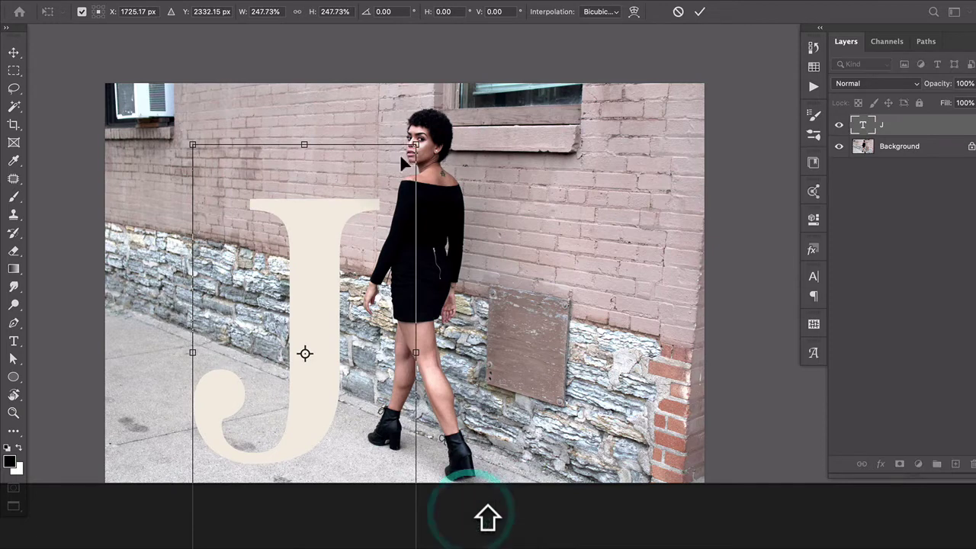
pyautogui.moveTo(415, 144); pyautogui.dragTo(480, 74)
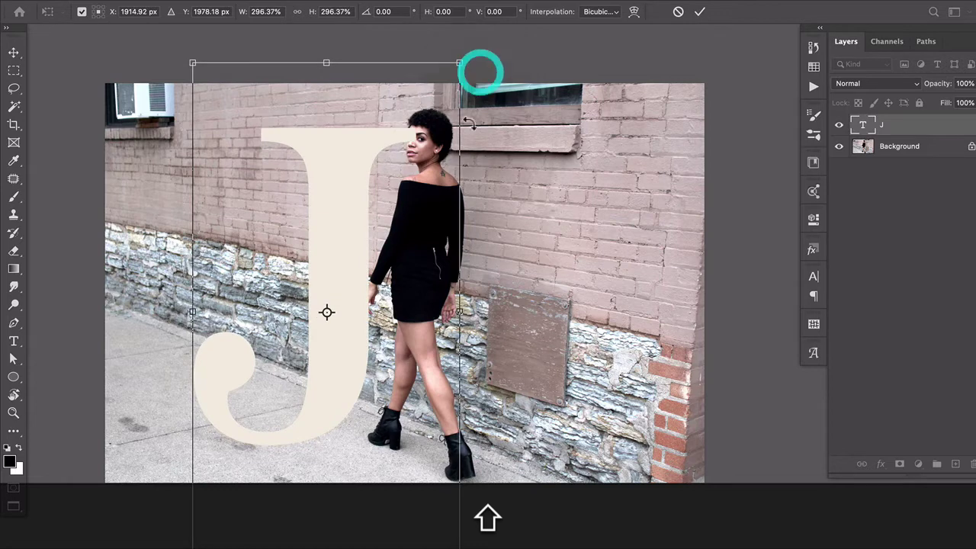
pyautogui.scroll(-3, 404, 289)
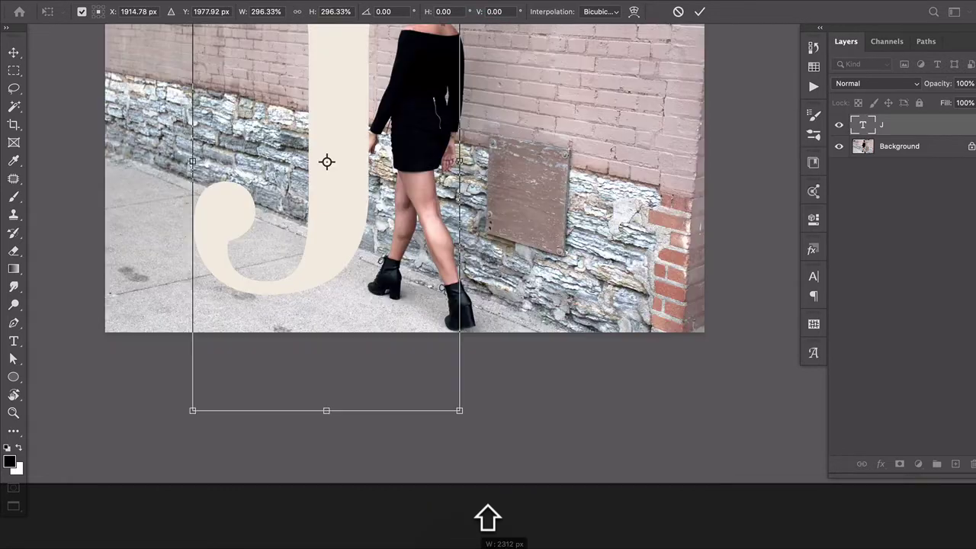
pyautogui.moveTo(460, 409); pyautogui.dragTo(486, 409)
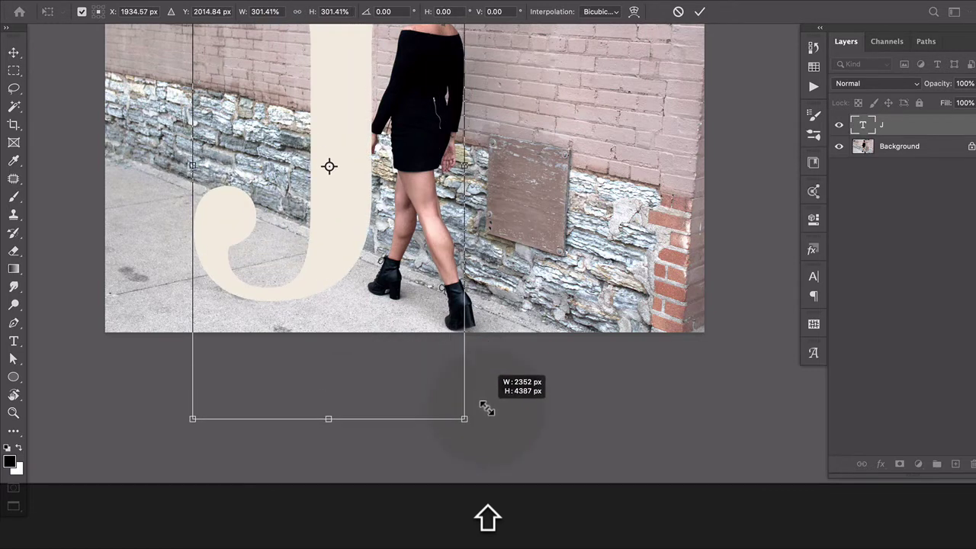
pyautogui.moveTo(487, 409); pyautogui.dragTo(486, 409)
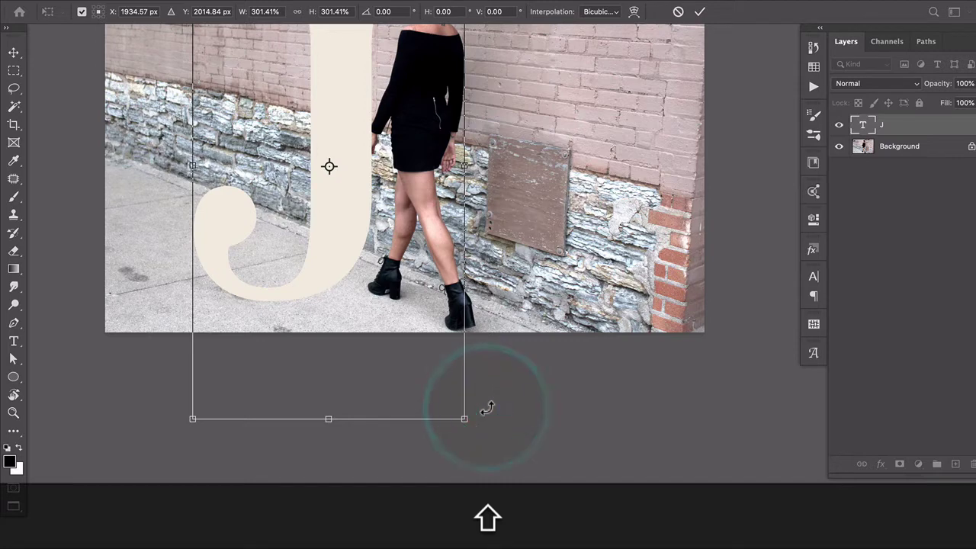
pyautogui.hotkey('shift', 'Return')
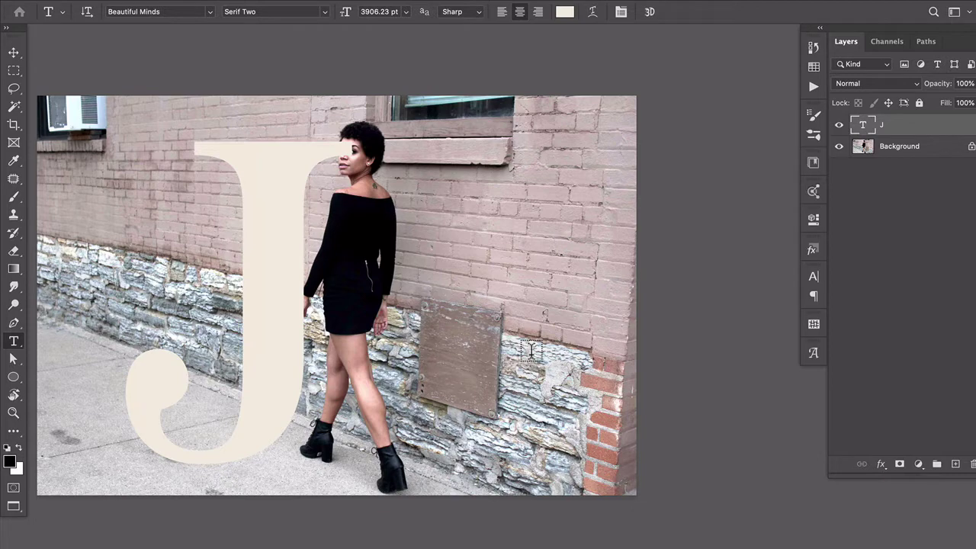
# Step: Lower the J layer to 50% opacity and move it over the woman
pyautogui.press('5')
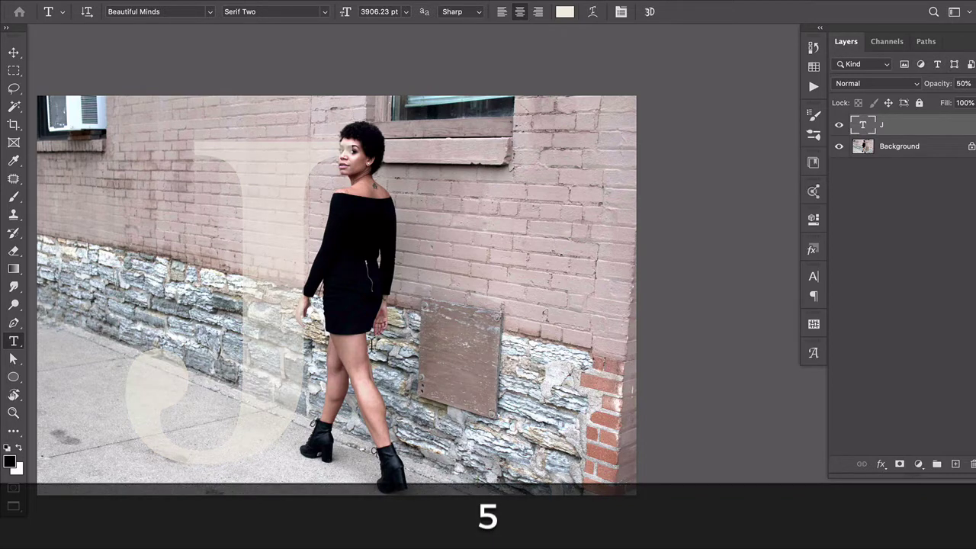
pyautogui.press('v')
pyautogui.moveTo(279, 349); pyautogui.dragTo(353, 343)
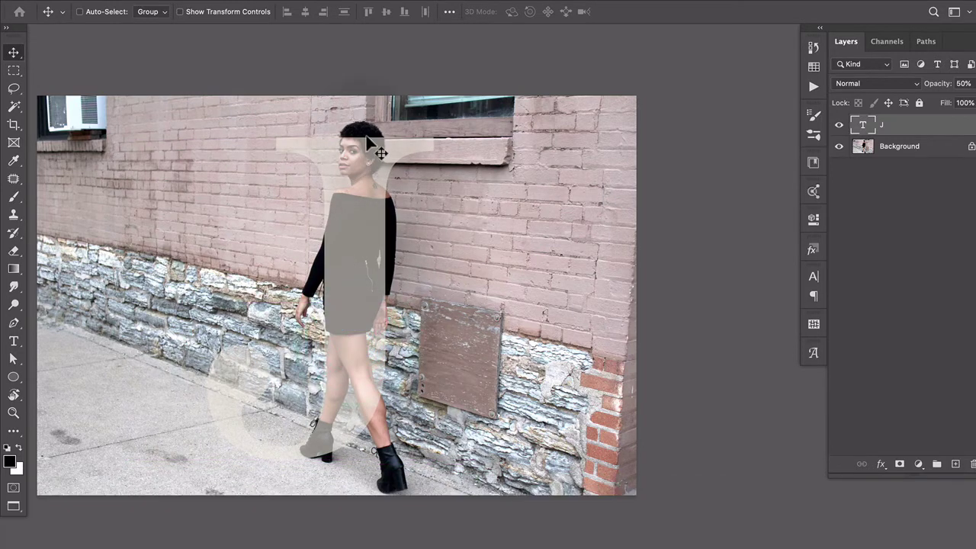
pyautogui.moveTo(365, 238); pyautogui.dragTo(355, 265)
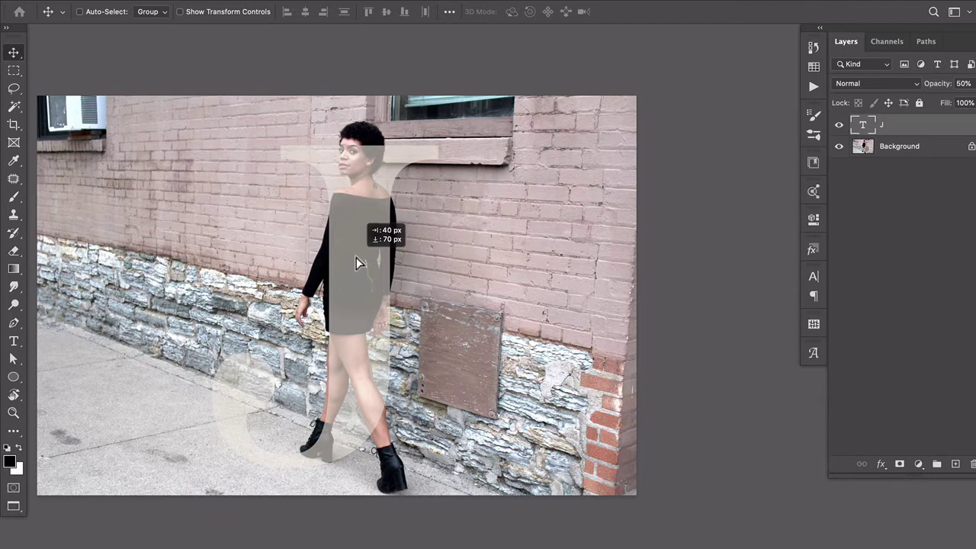
pyautogui.moveTo(355, 263); pyautogui.dragTo(359, 263)
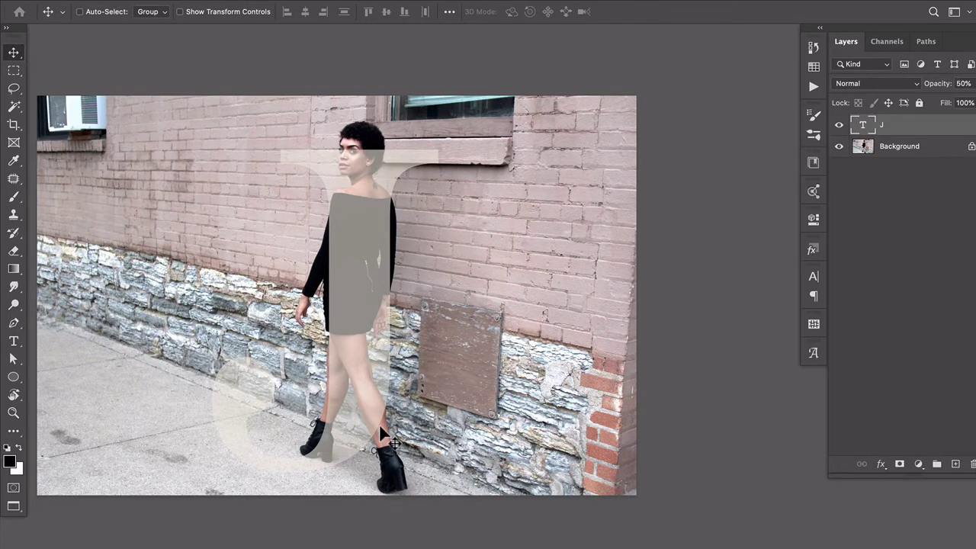
# Step: Enlarge the J slightly again, to about 102.56%
pyautogui.press('super+t')
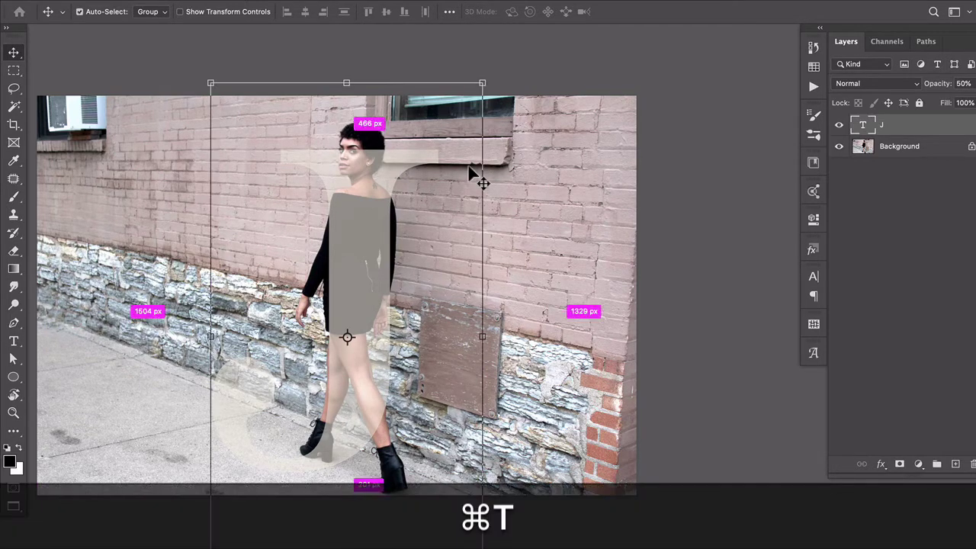
pyautogui.press('super+shift+t')
pyautogui.moveTo(489, 78); pyautogui.dragTo(492, 71)
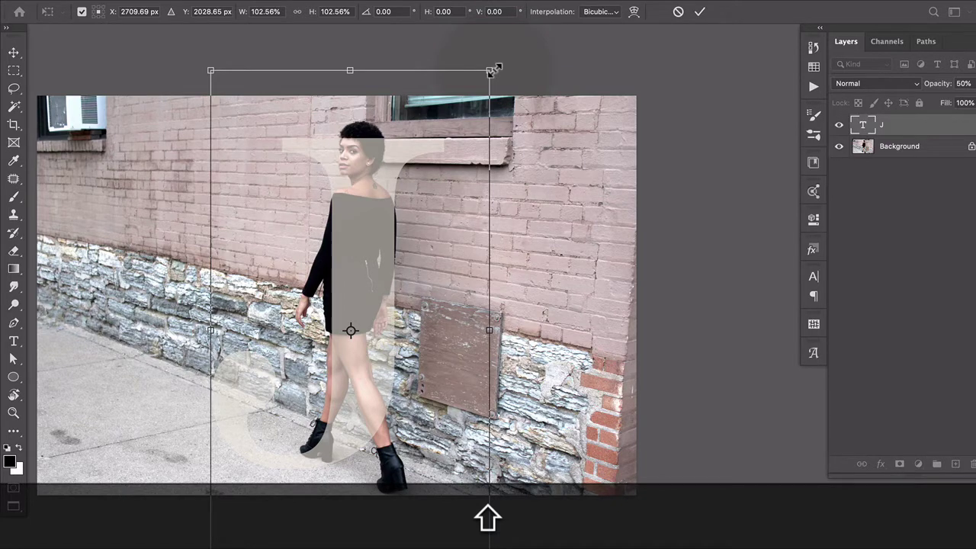
pyautogui.press('Return')
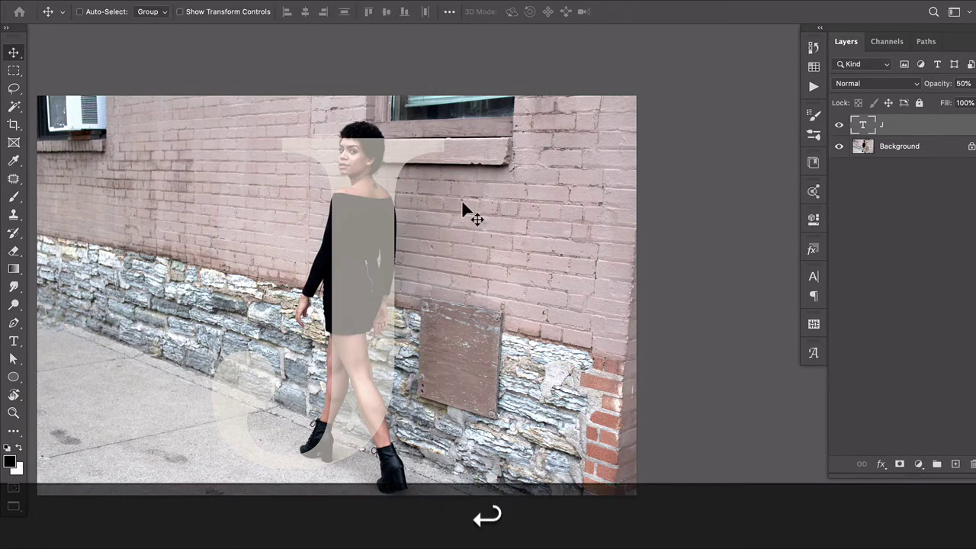
# Step: Nudge the J a few pixels sideways so its stem sits squarely over the woman
pyautogui.press('v')
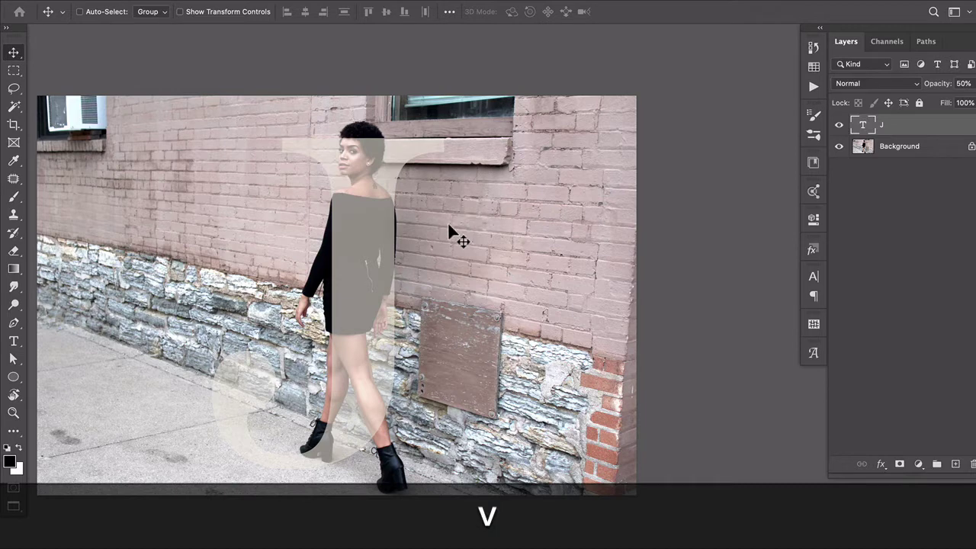
pyautogui.moveTo(447, 221); pyautogui.dragTo(453, 229)
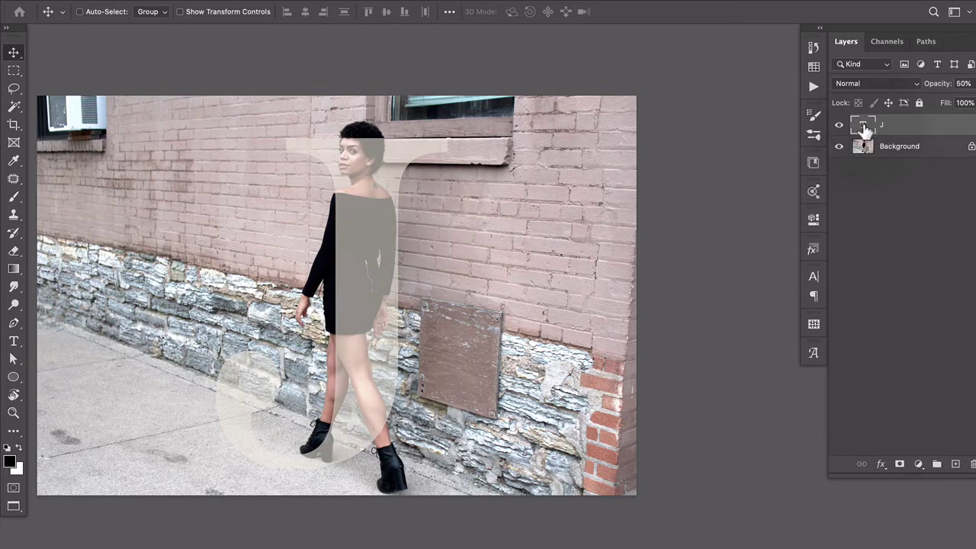
# Step: Mask the Background photo to the J letter's outline and hide the J text layer
pyautogui.press('super')
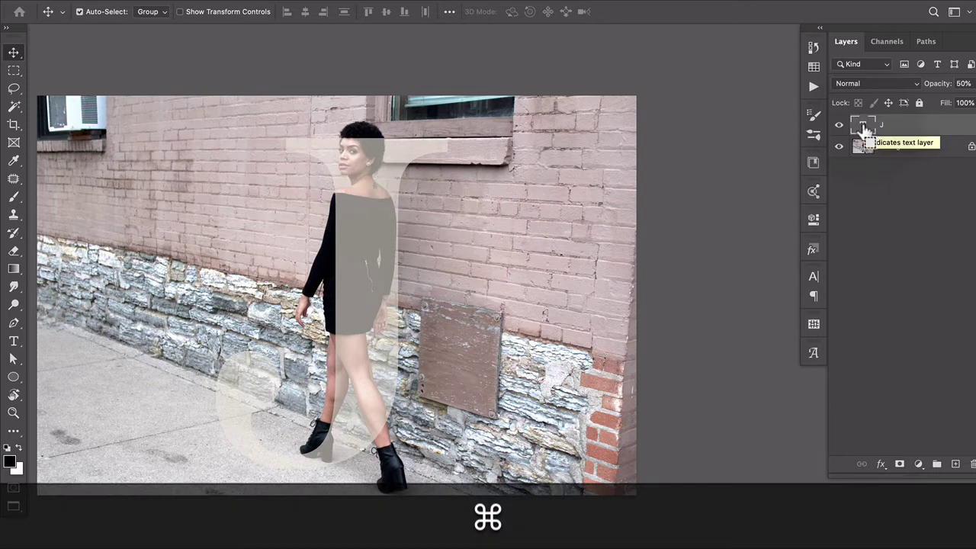
pyautogui.keyDown('super'); pyautogui.click(863, 126); pyautogui.keyUp('super')
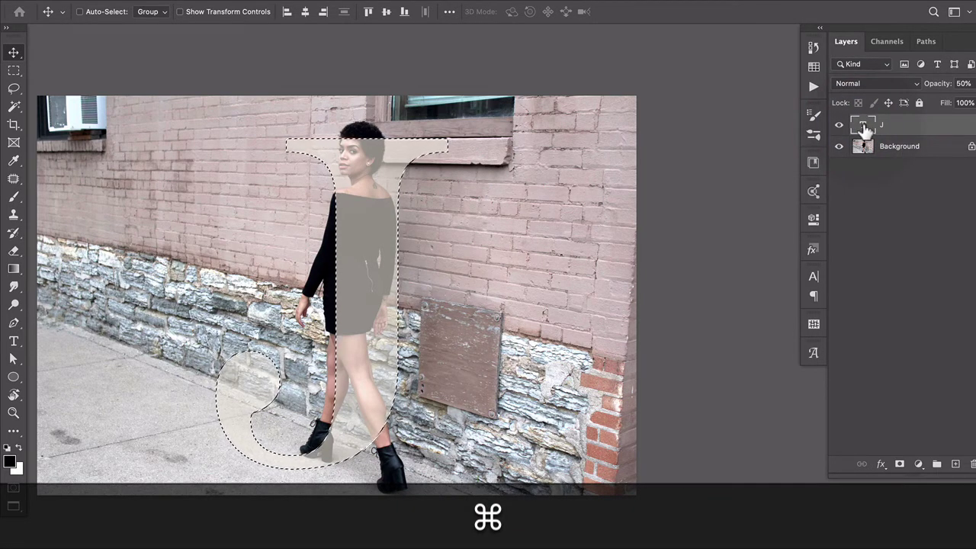
pyautogui.moveTo(394, 211); pyautogui.dragTo(358, 244)
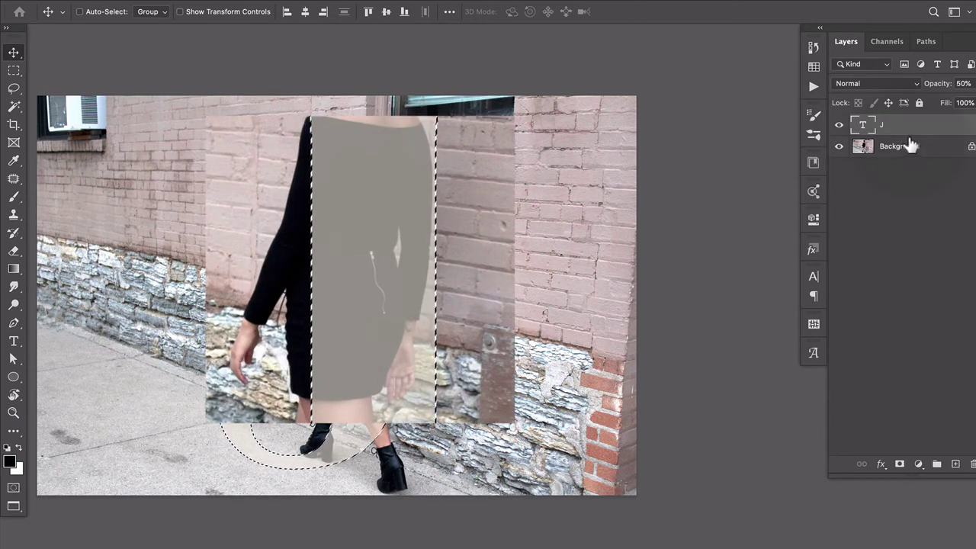
pyautogui.press('super+z')
pyautogui.click(911, 150)
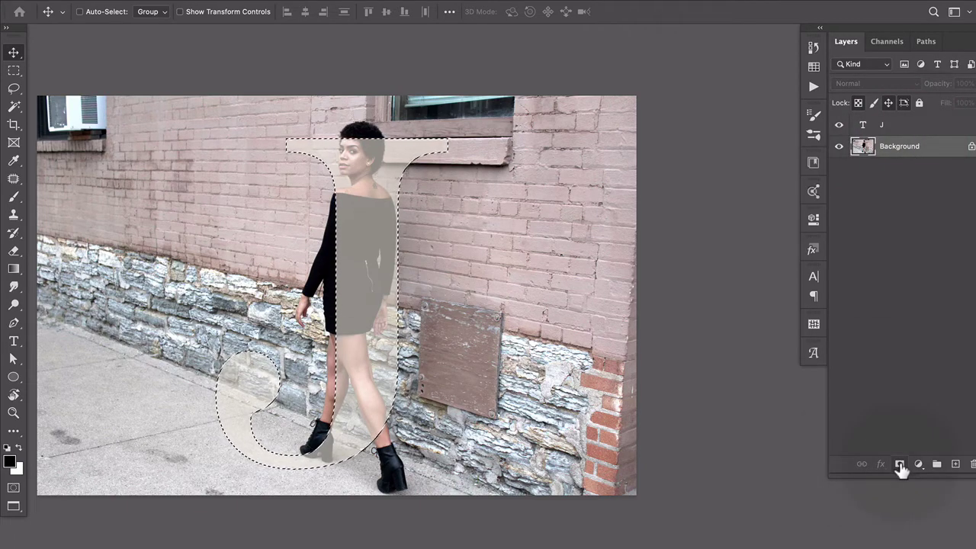
pyautogui.click(900, 464)
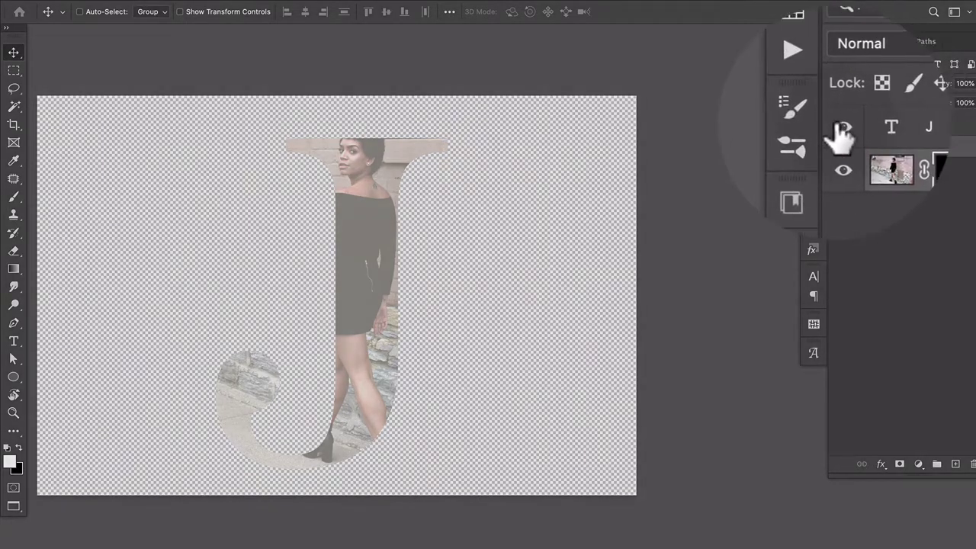
pyautogui.click(838, 126)
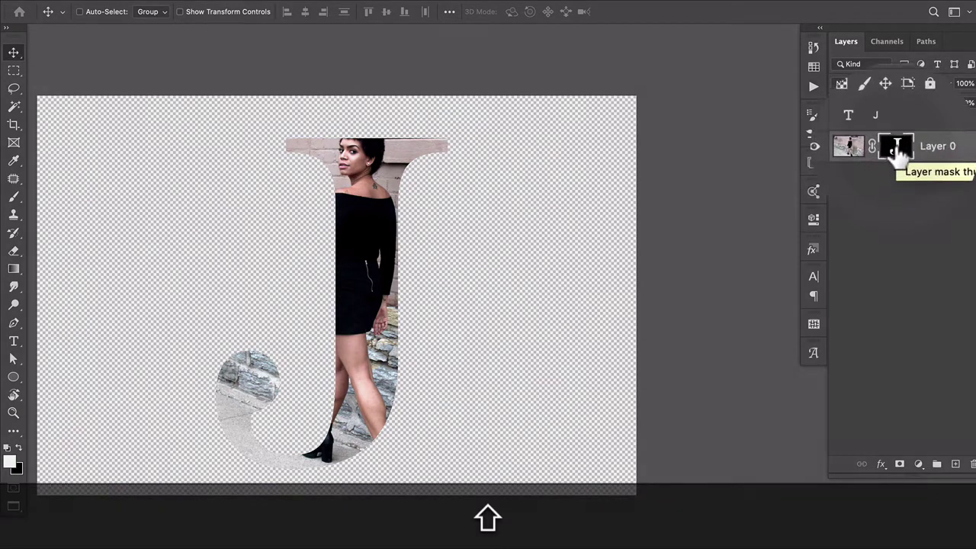
# Step: Disable Layer 0's J mask to show the full photo, target the image, and show the Select menu
pyautogui.keyDown('shift'); pyautogui.click(896, 148); pyautogui.keyUp('shift')
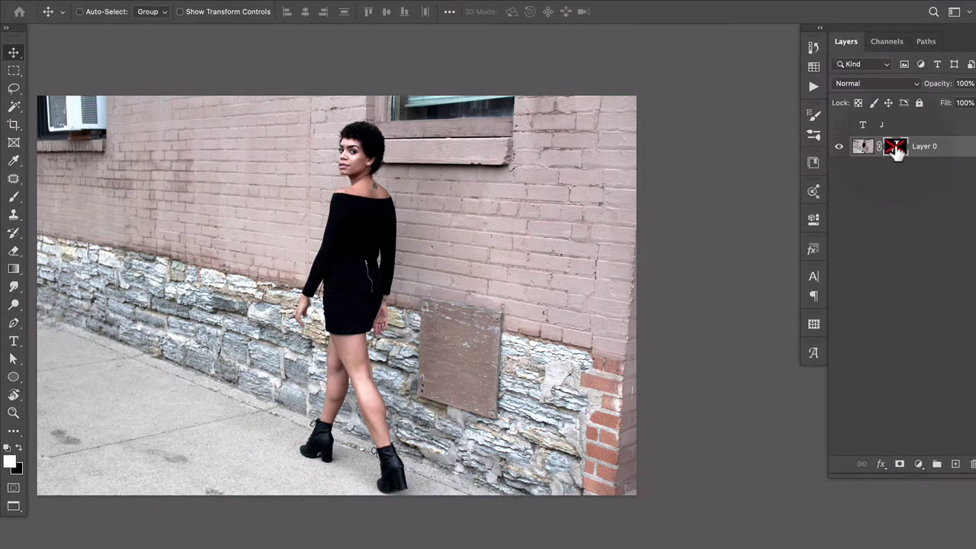
pyautogui.click(859, 148)
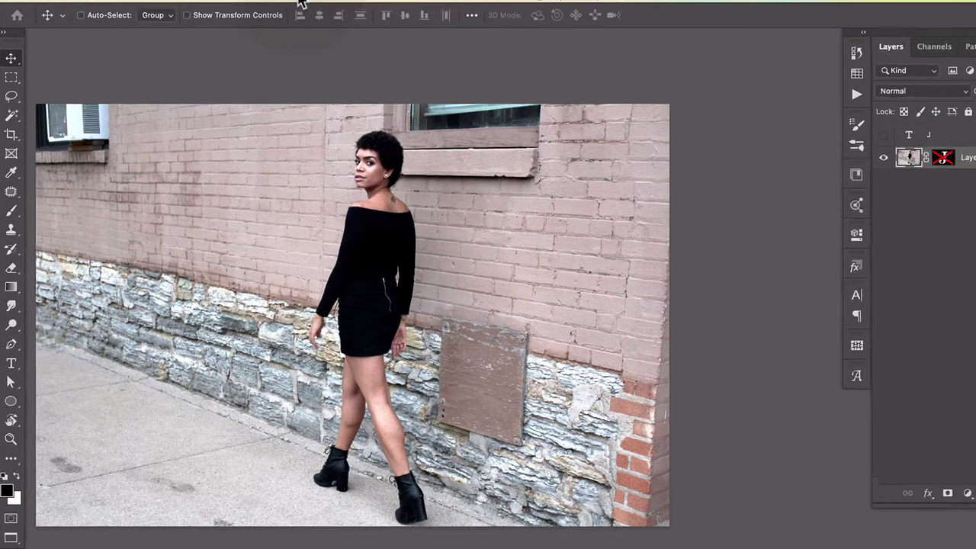
pyautogui.click(289, 0)
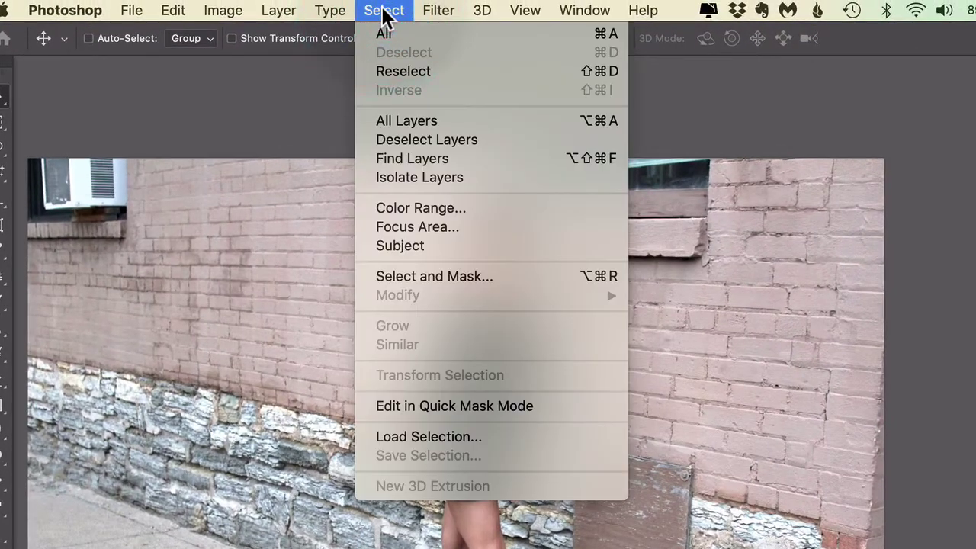
# Step: Select the woman with Select > Subject and re-enable the J mask
pyautogui.click(397, 245)
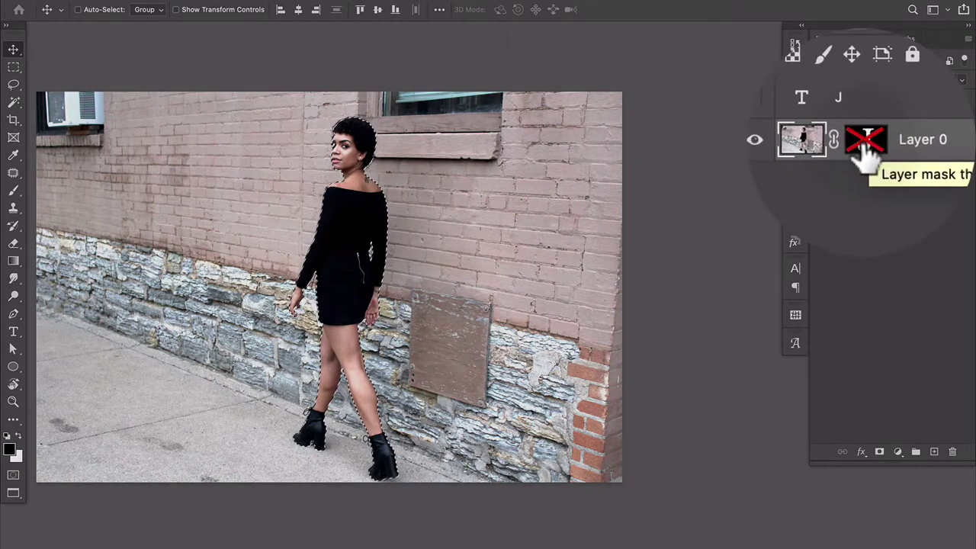
pyautogui.keyDown('shift'); pyautogui.click(875, 141); pyautogui.keyUp('shift')
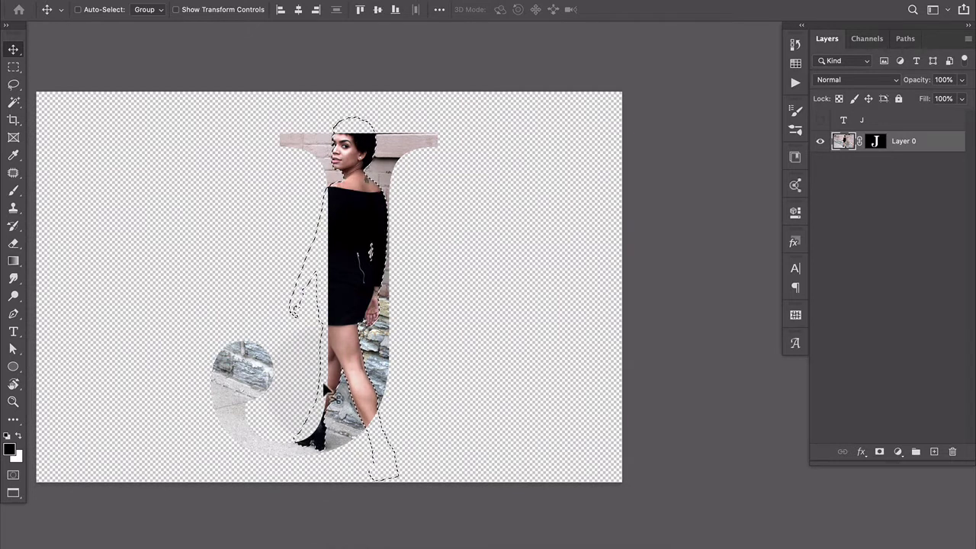
# Step: Paint white on the mask with a Normal-mode brush to reveal the whole woman, then deselect
pyautogui.click(877, 145)
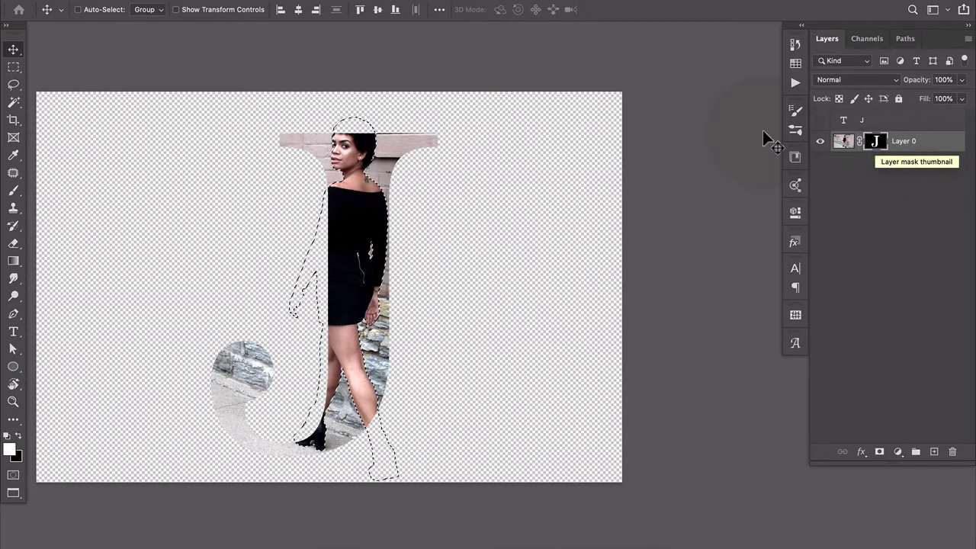
pyautogui.press('b')
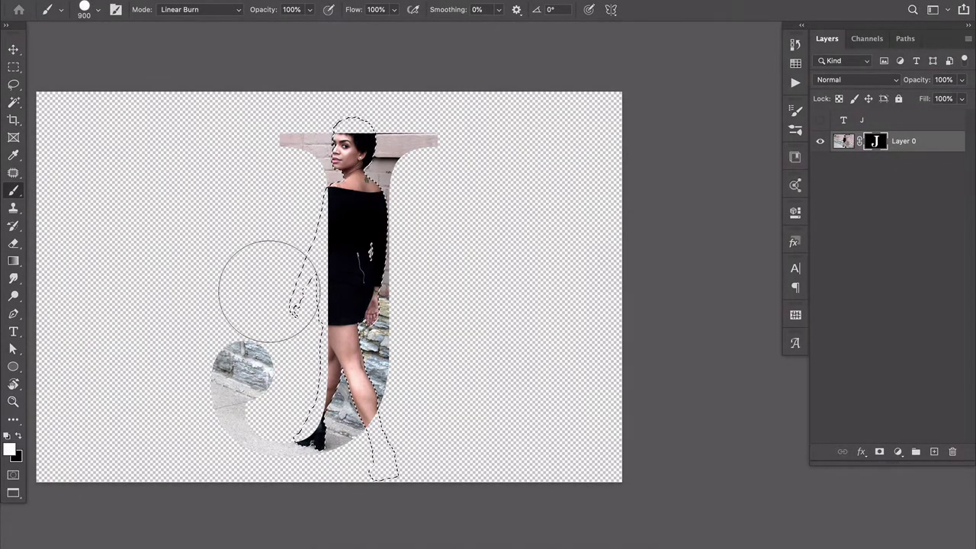
pyautogui.click(238, 15)
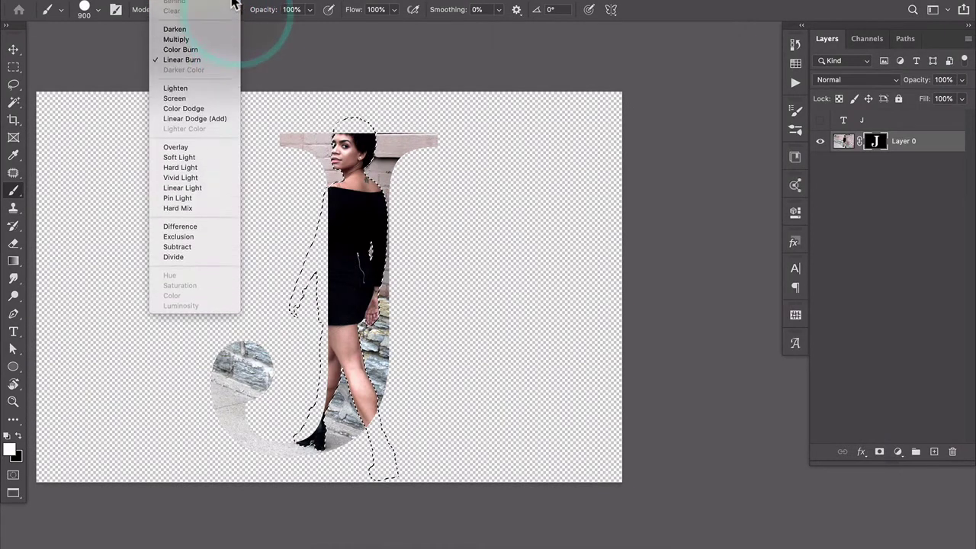
pyautogui.click(175, 14)
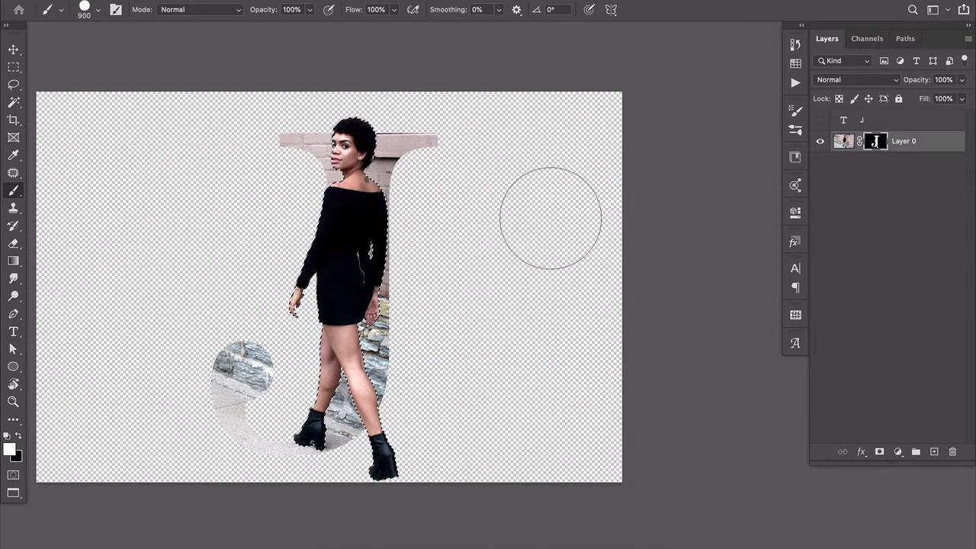
pyautogui.press('super+d')
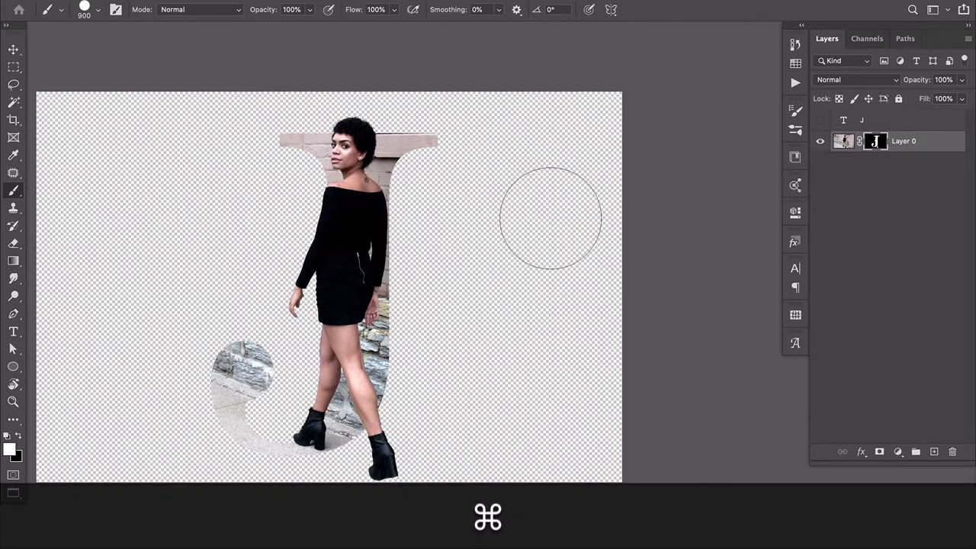
pyautogui.hscroll(-2, 550, 217)
pyautogui.hscroll(2, 550, 217)
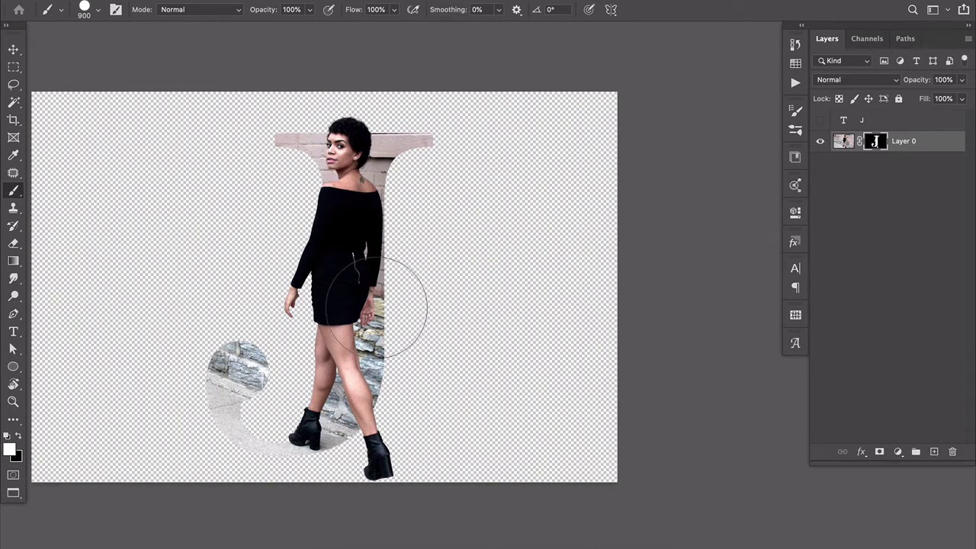
# Step: Crop to a 1:1 square extending past the canvas edges, with the image shifted lower
pyautogui.press('c')
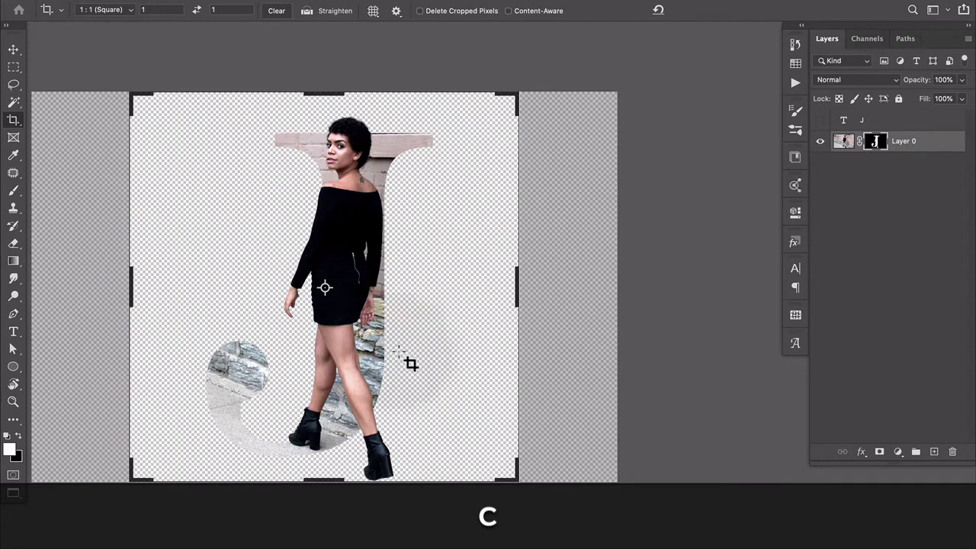
pyautogui.press('alt')
pyautogui.moveTo(513, 479); pyautogui.dragTo(581, 515)
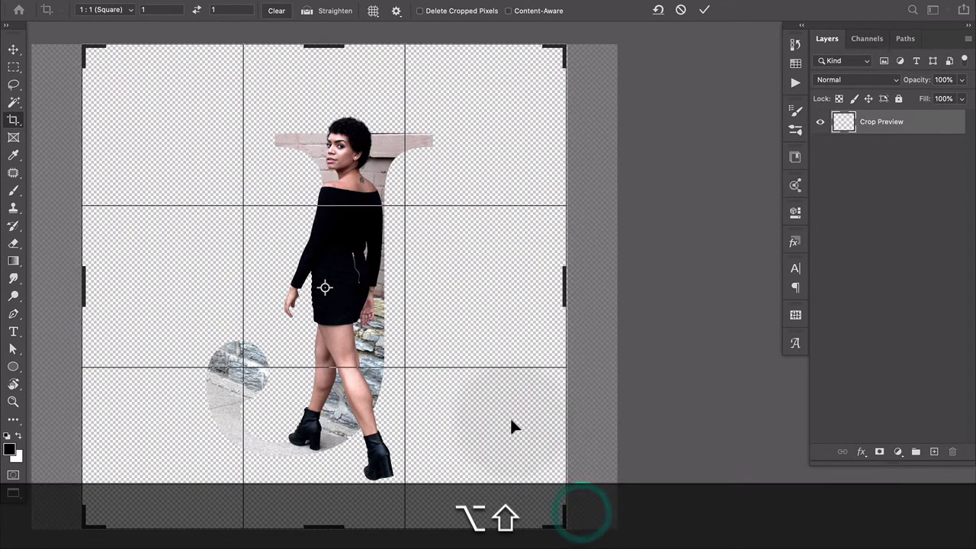
pyautogui.moveTo(500, 418); pyautogui.dragTo(501, 433)
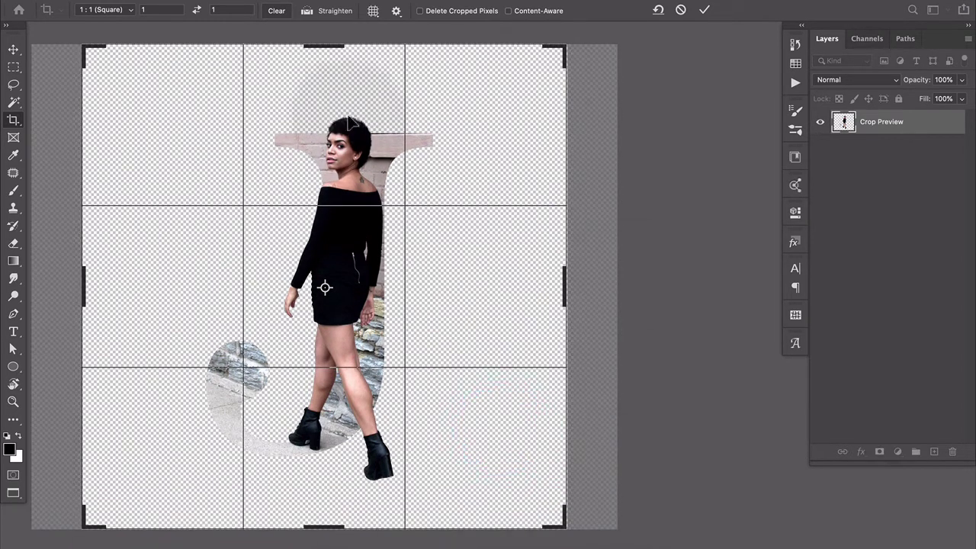
pyautogui.click(703, 11)
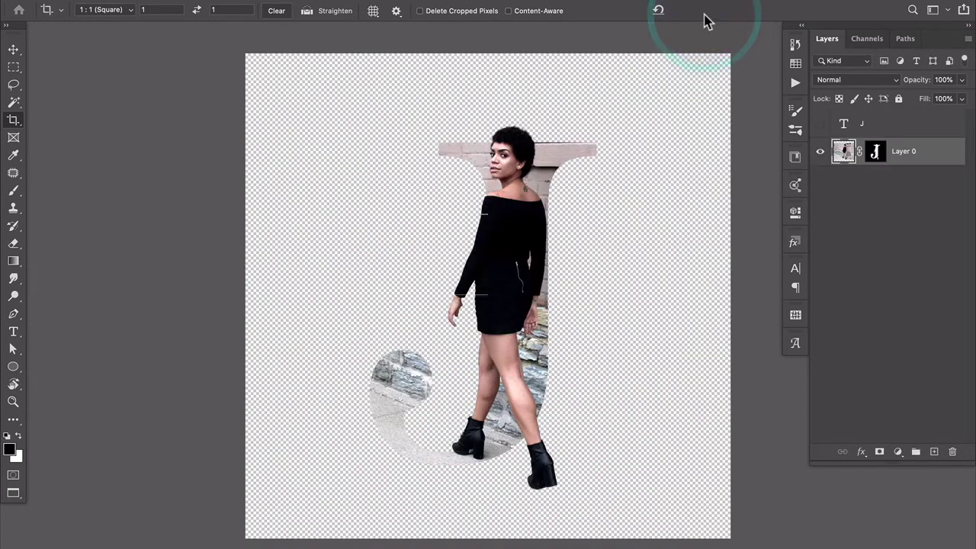
pyautogui.click(638, 93)
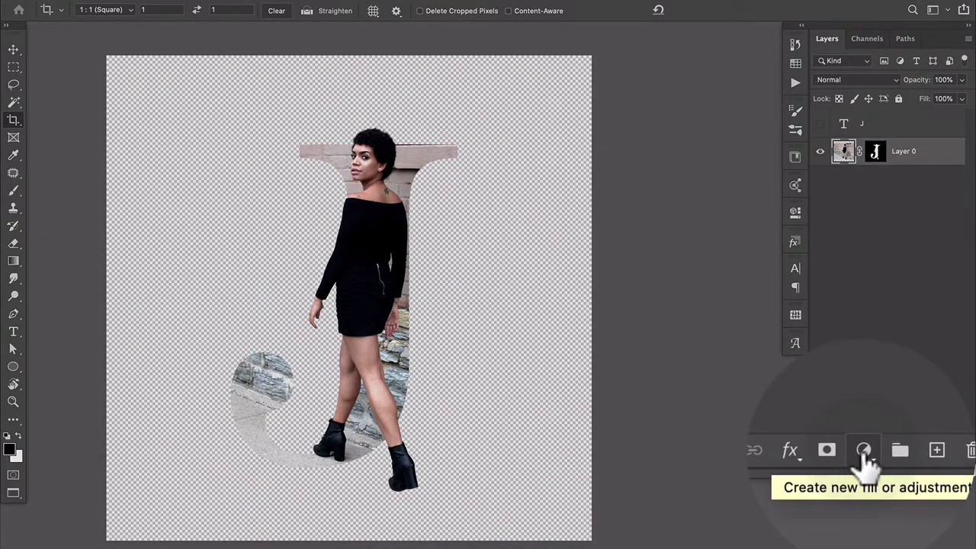
# Step: Add a gradient fill layer using the purple-to-light-blue preset from the Blues set
pyautogui.click(897, 452)
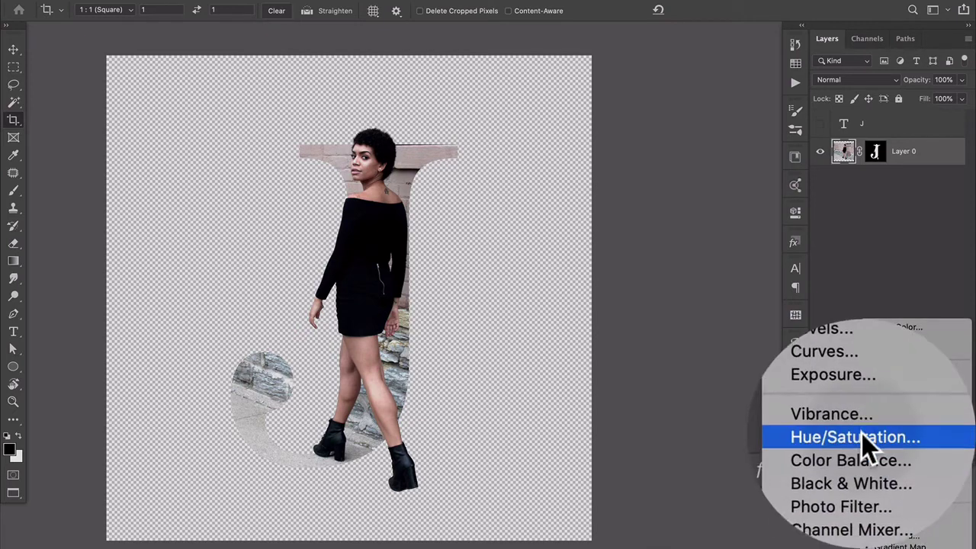
pyautogui.click(877, 347)
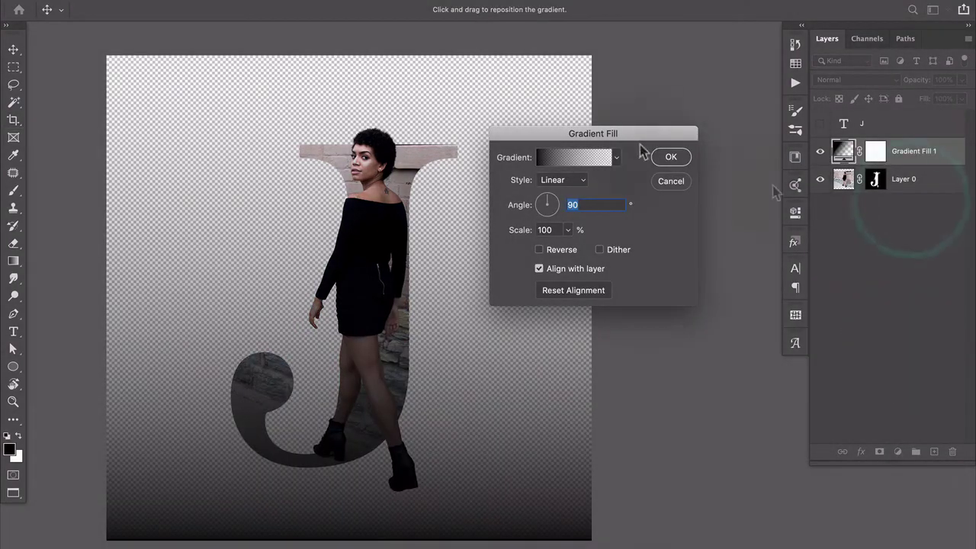
pyautogui.click(615, 157)
pyautogui.scroll(-8, 584, 227)
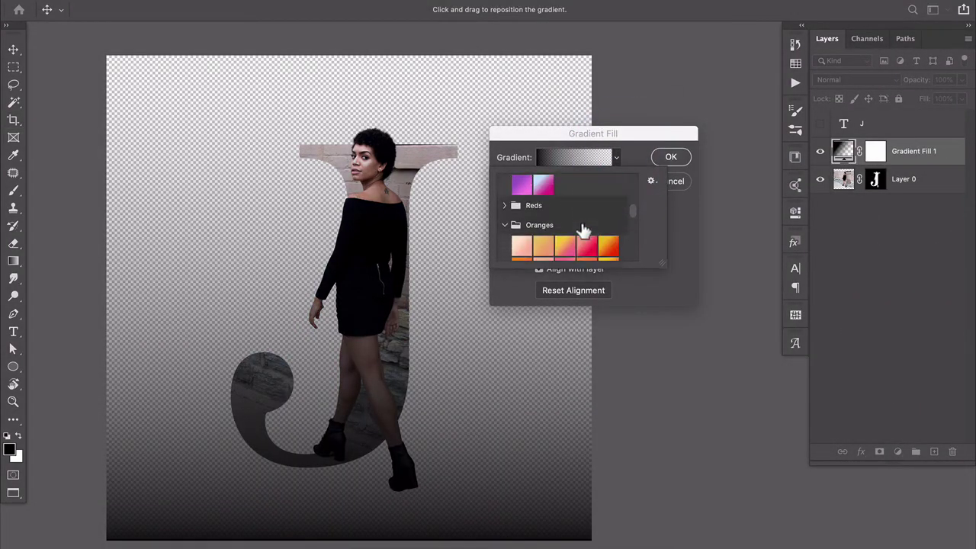
pyautogui.scroll(-5, 584, 229)
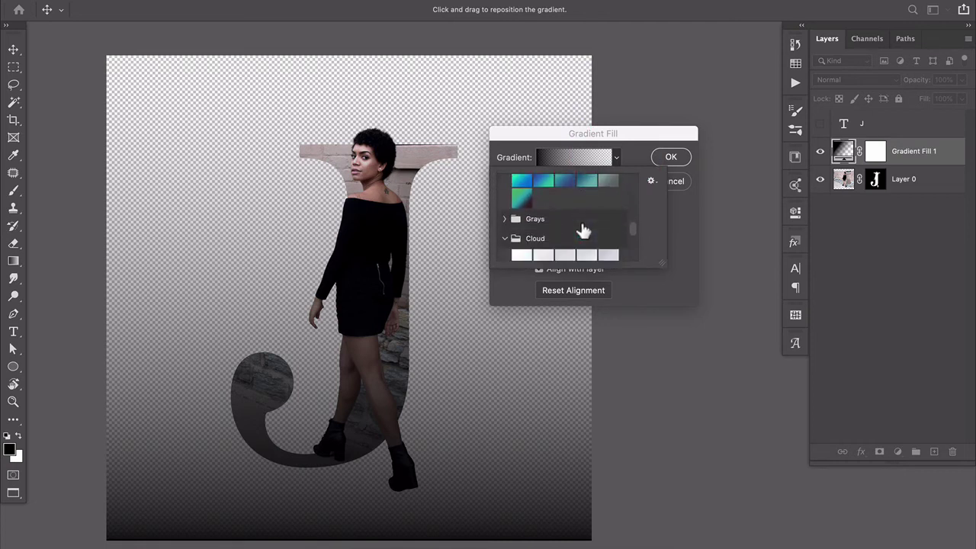
pyautogui.scroll(3, 585, 230)
pyautogui.scroll(10, 584, 229)
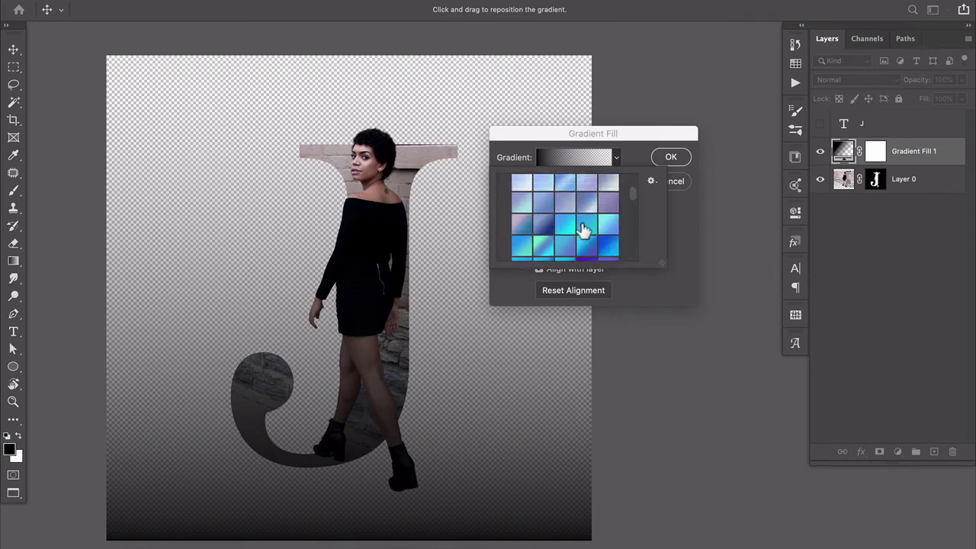
pyautogui.click(594, 209)
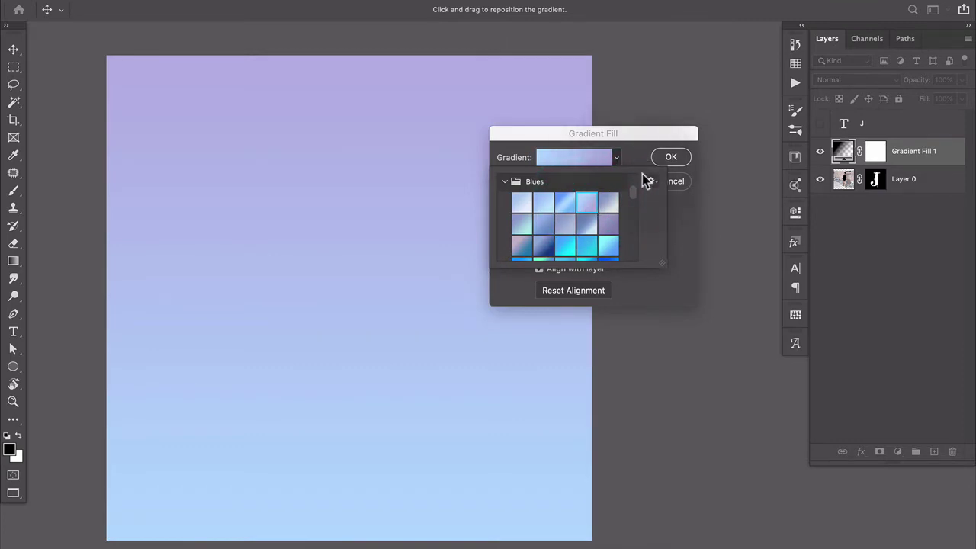
# Step: Make the gradient radial, centre its bright spot, and place it beneath Layer 0
pyautogui.click(633, 158)
pyautogui.click(556, 180)
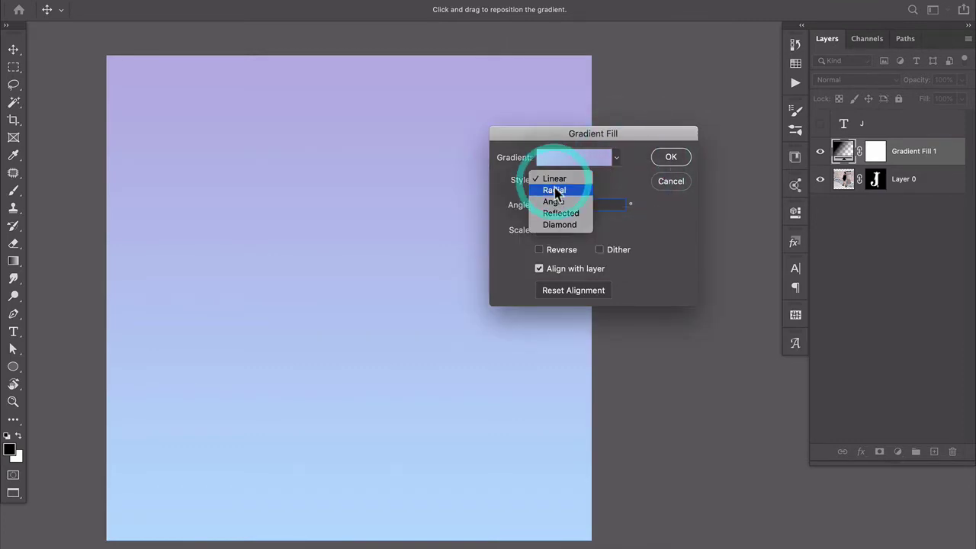
pyautogui.click(555, 191)
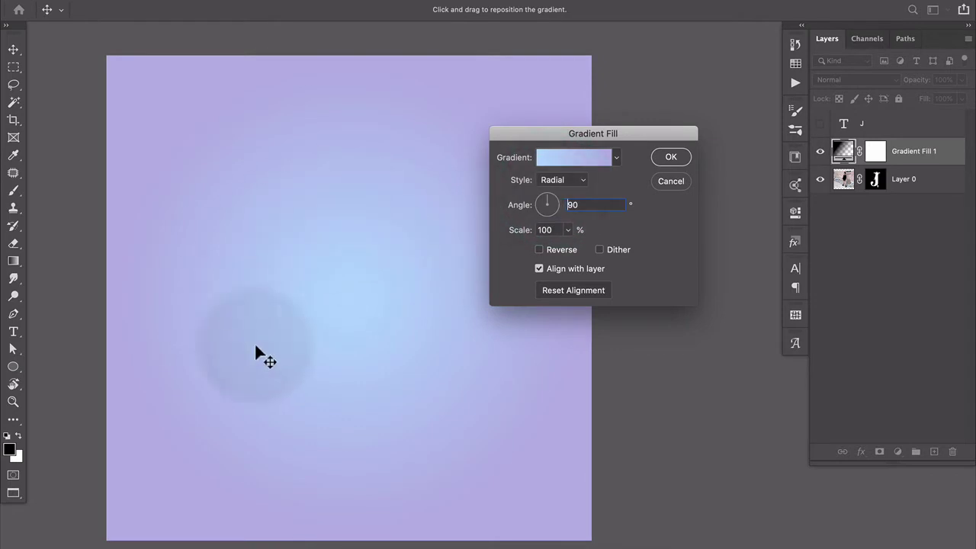
pyautogui.moveTo(388, 260); pyautogui.dragTo(379, 287)
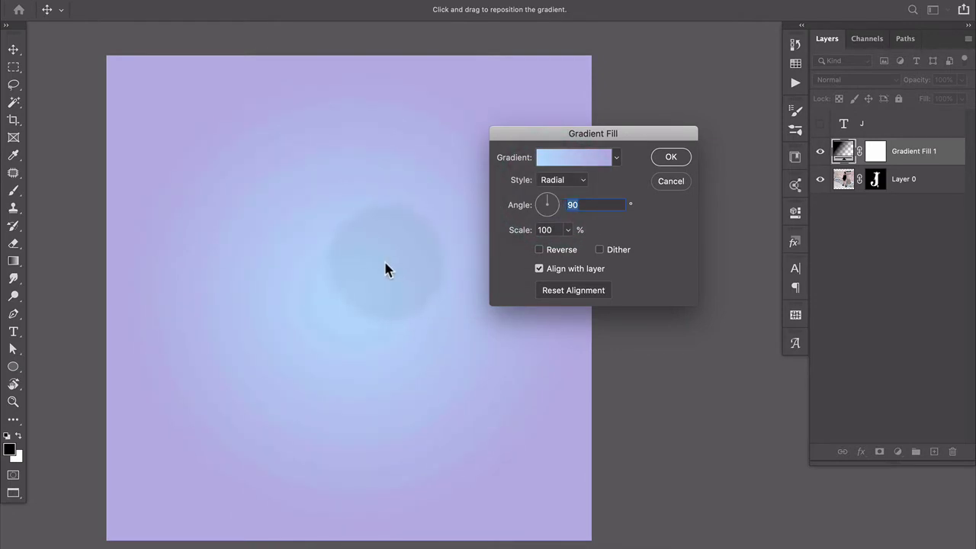
pyautogui.click(384, 262)
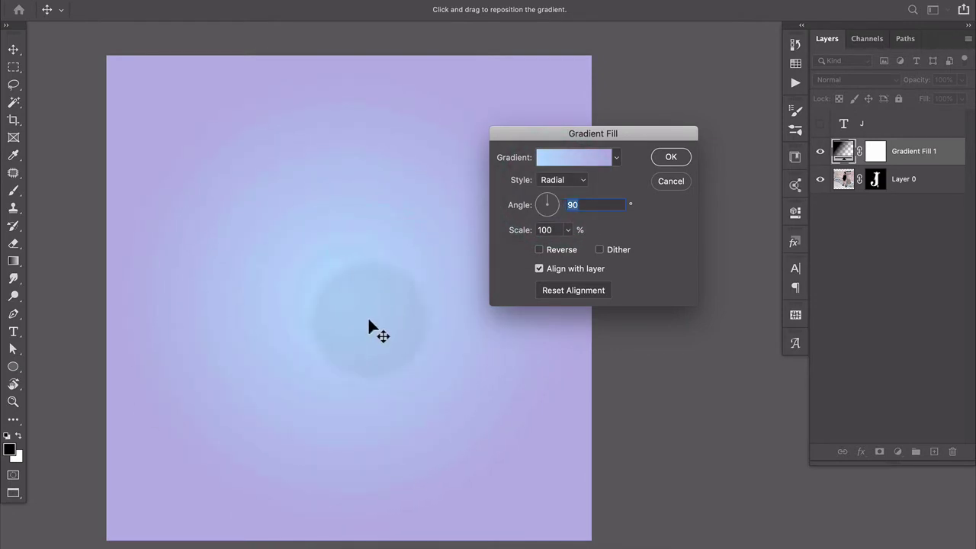
pyautogui.moveTo(636, 131); pyautogui.dragTo(662, 103)
pyautogui.moveTo(308, 228); pyautogui.dragTo(374, 279)
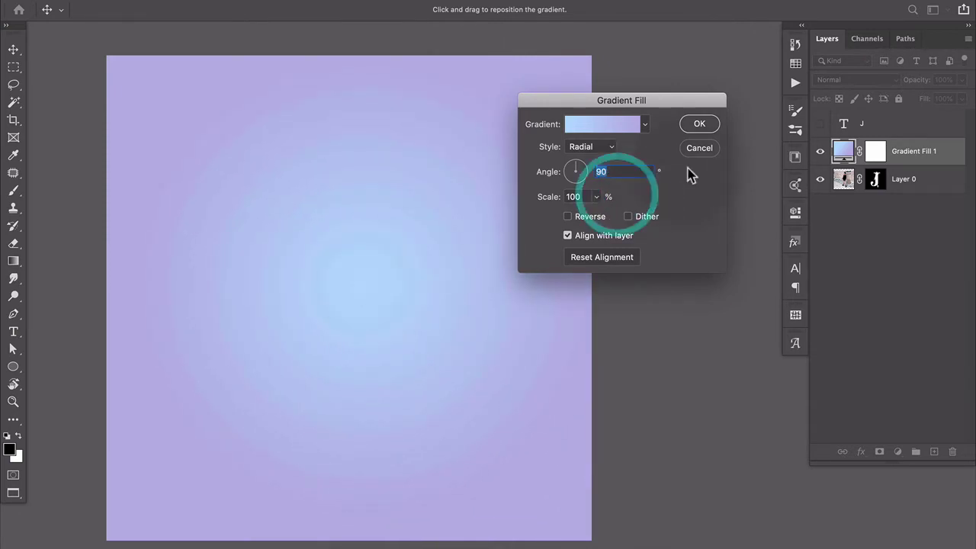
pyautogui.click(699, 123)
pyautogui.moveTo(926, 152); pyautogui.dragTo(922, 189)
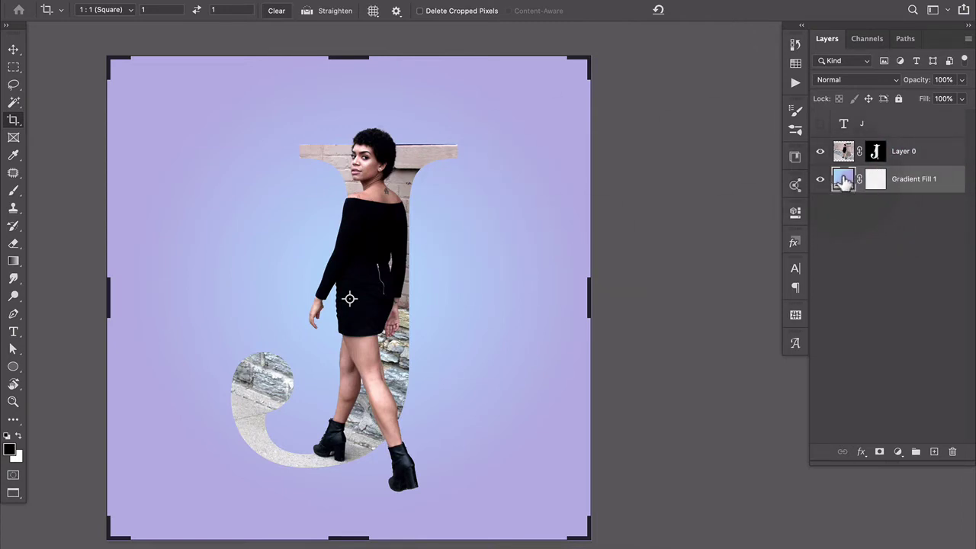
# Step: Raise the Gradient Fill 1 scale to about 319% and confirm the change
pyautogui.doubleClick(842, 180)
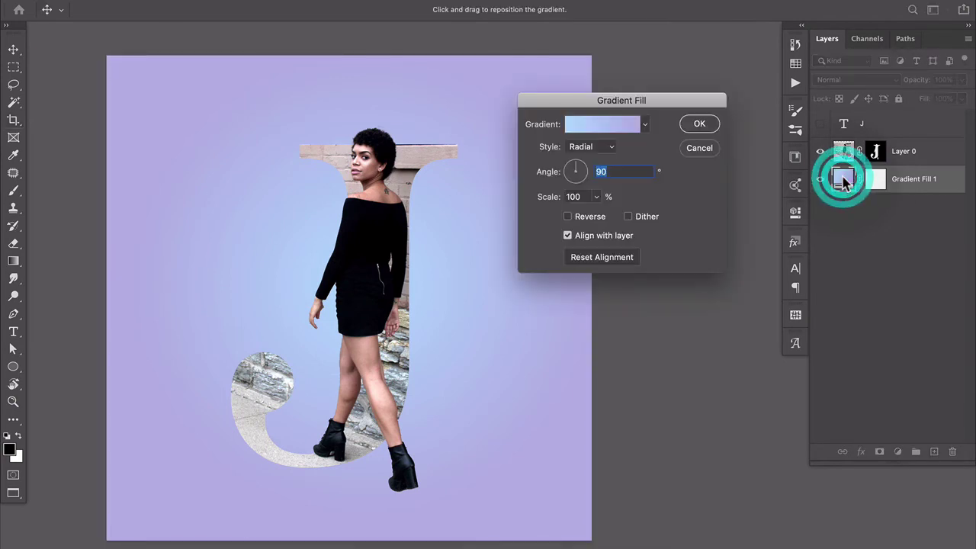
pyautogui.click(596, 197)
pyautogui.click(606, 215)
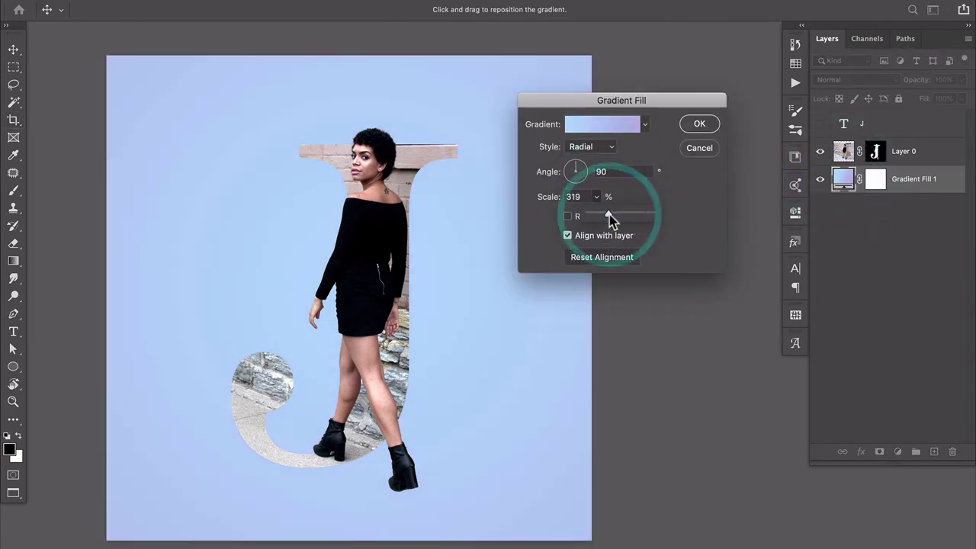
pyautogui.click(609, 213)
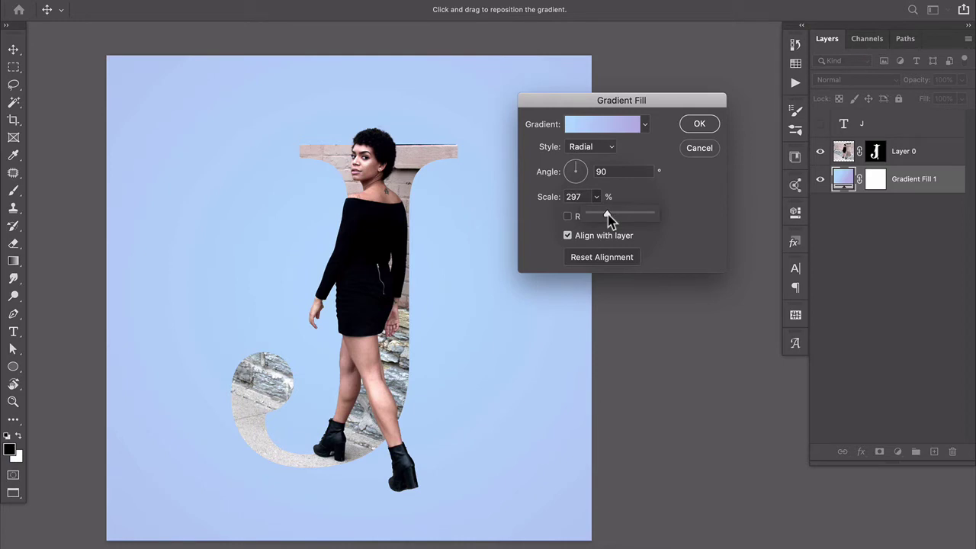
pyautogui.moveTo(605, 218); pyautogui.dragTo(610, 219)
pyautogui.click(456, 347)
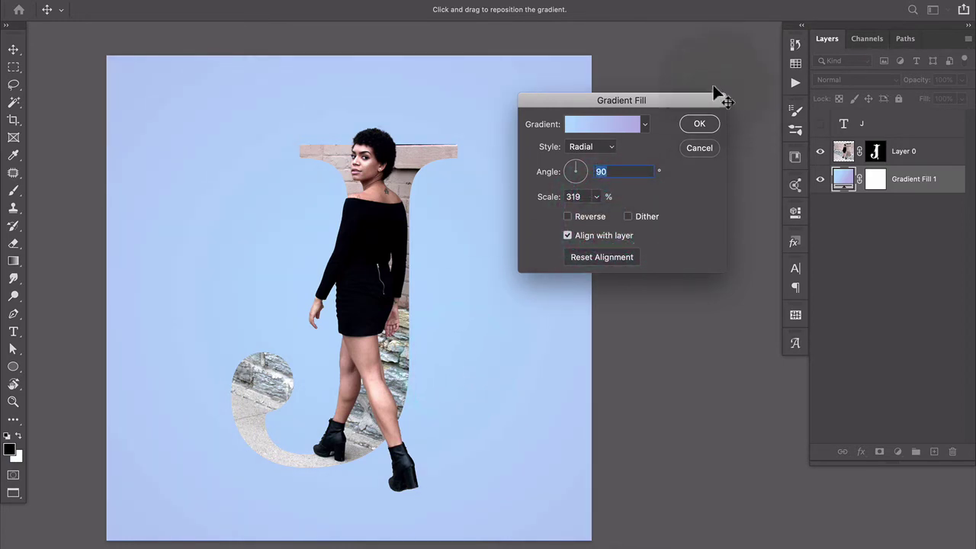
pyautogui.click(699, 125)
pyautogui.press('c')
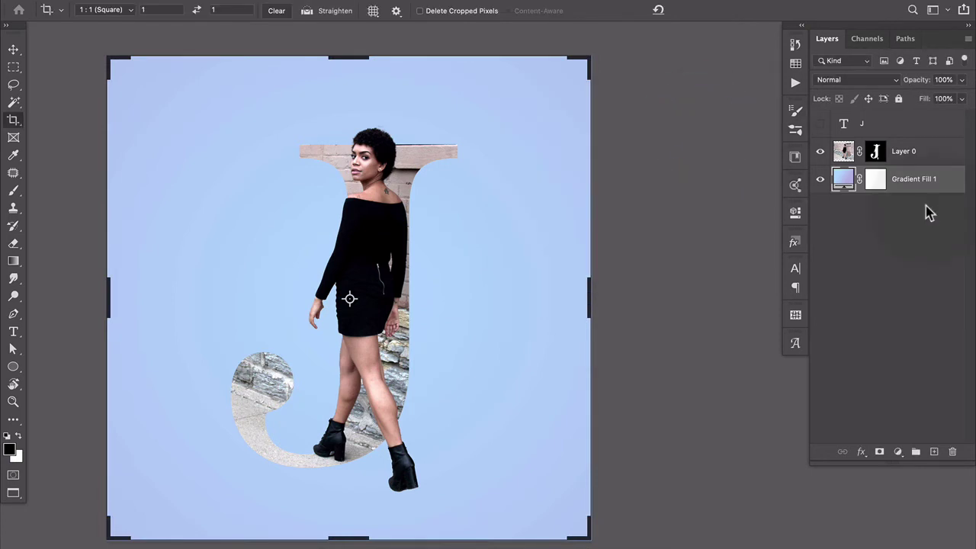
# Step: Give Layer 0 a drop shadow with 130° angle, 23% opacity and 32 px size
pyautogui.click(843, 152)
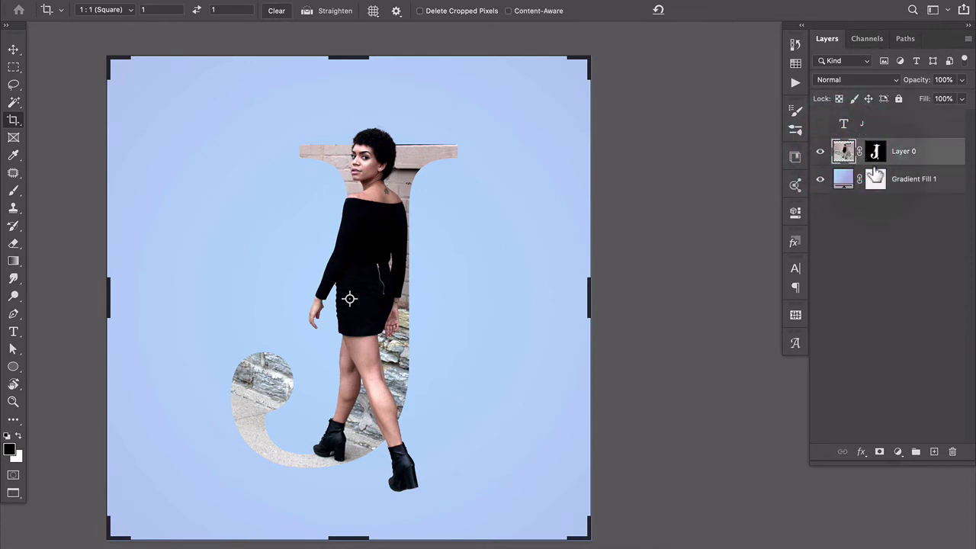
pyautogui.click(861, 451)
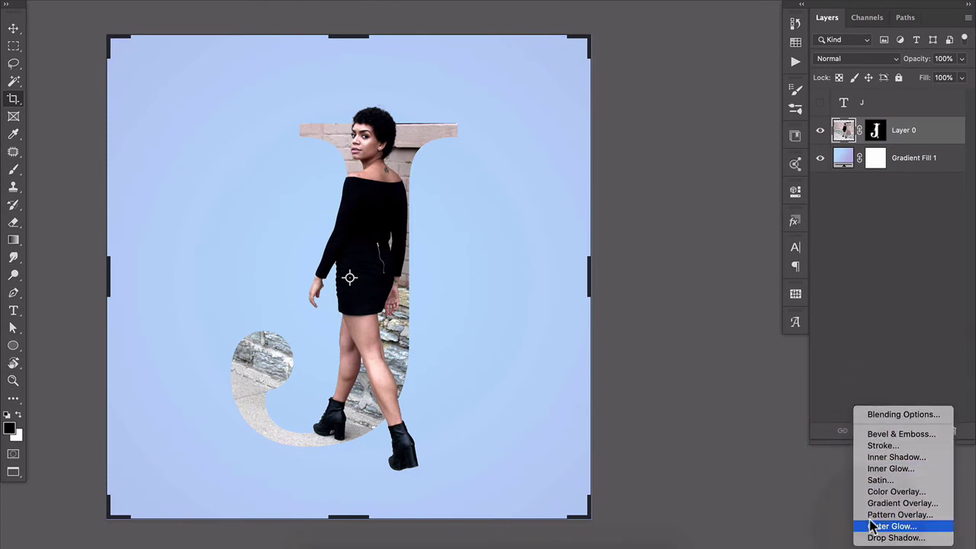
pyautogui.click(878, 538)
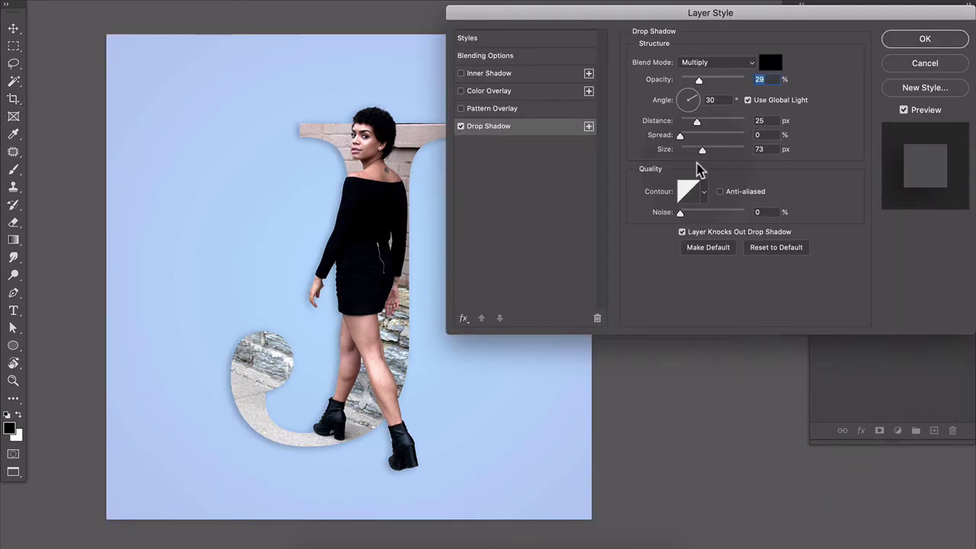
pyautogui.click(682, 90)
pyautogui.click(685, 97)
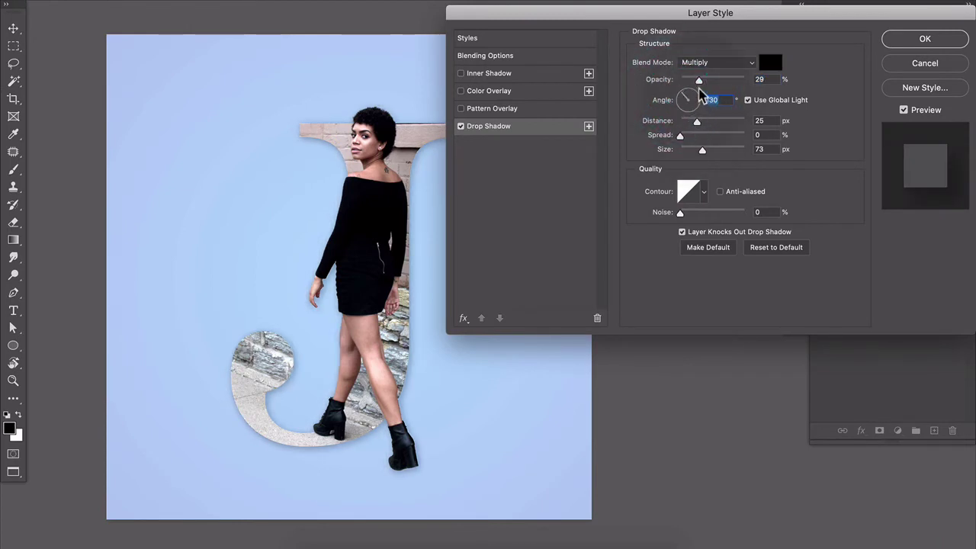
pyautogui.moveTo(698, 80); pyautogui.dragTo(696, 80)
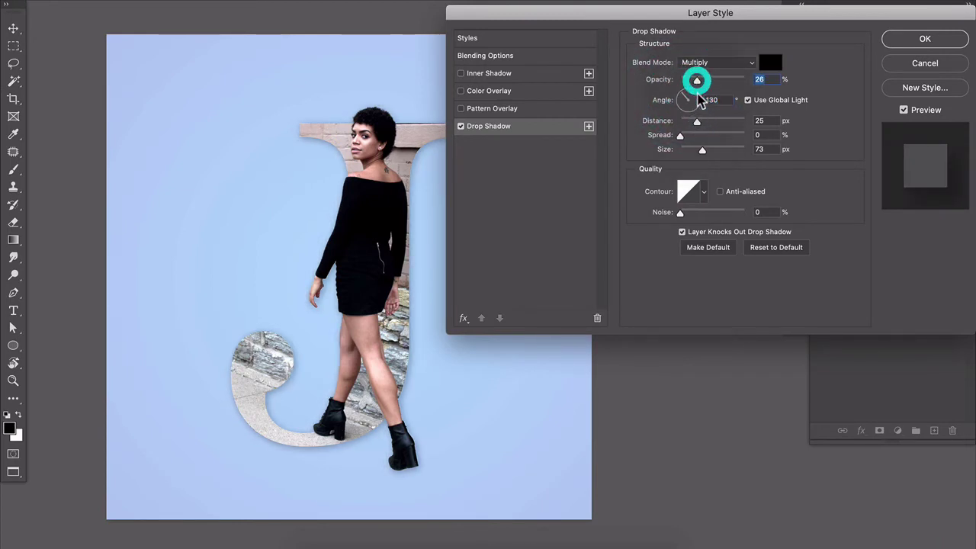
pyautogui.moveTo(703, 149); pyautogui.dragTo(692, 149)
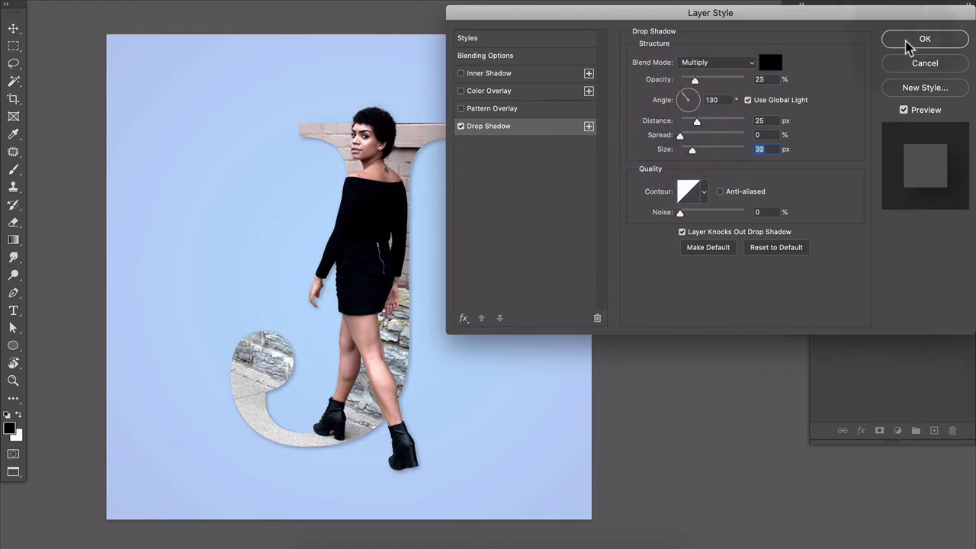
pyautogui.click(911, 39)
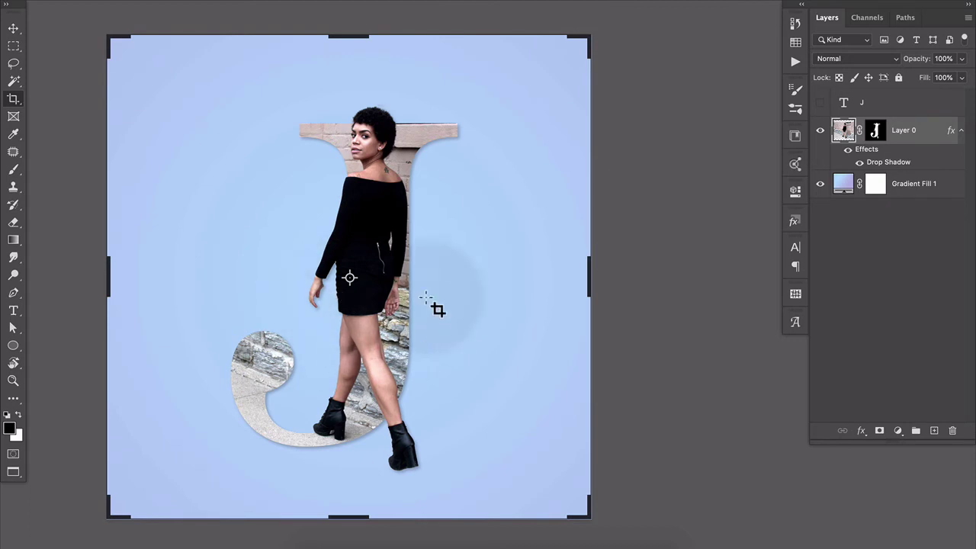
# Step: Add a 'jessa' text layer and move it to the centre of the J
pyautogui.click(13, 309)
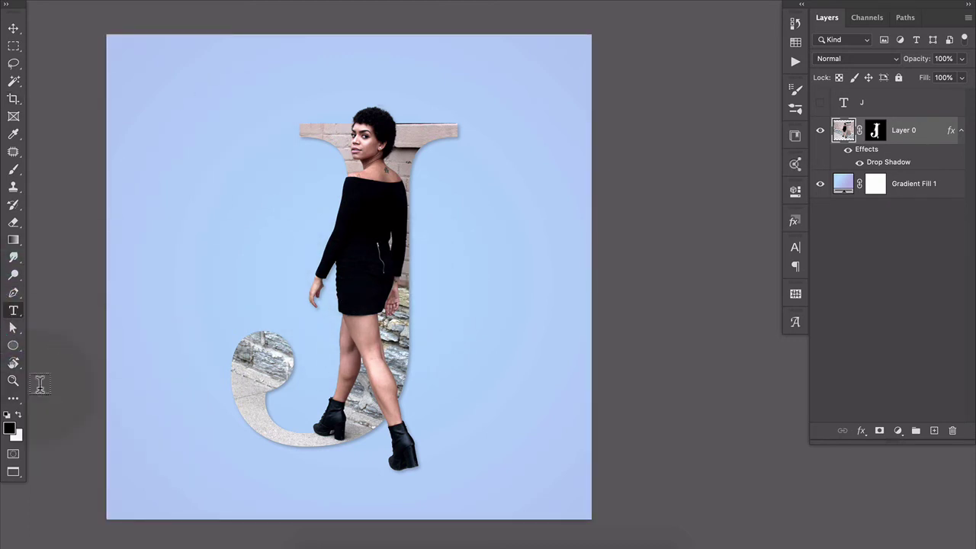
pyautogui.click(179, 208)
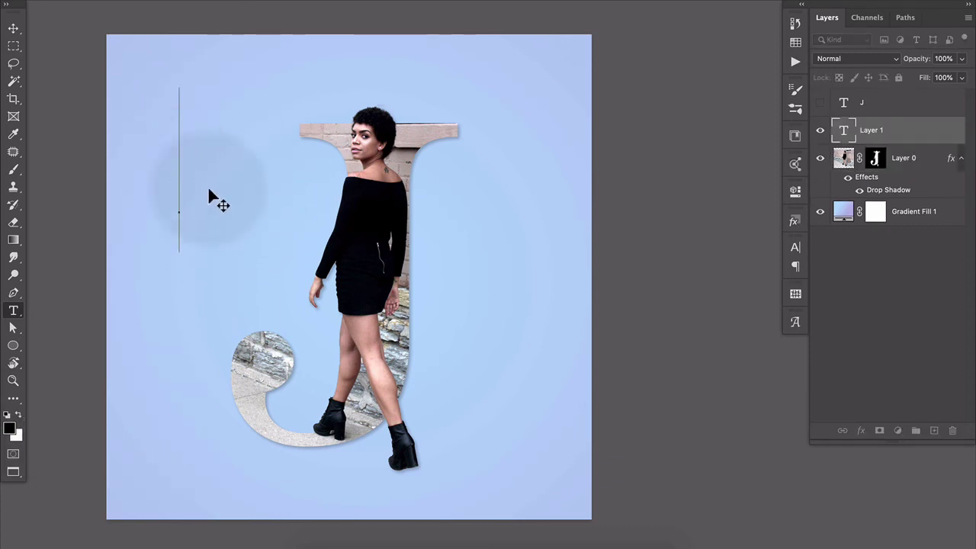
pyautogui.write('je')
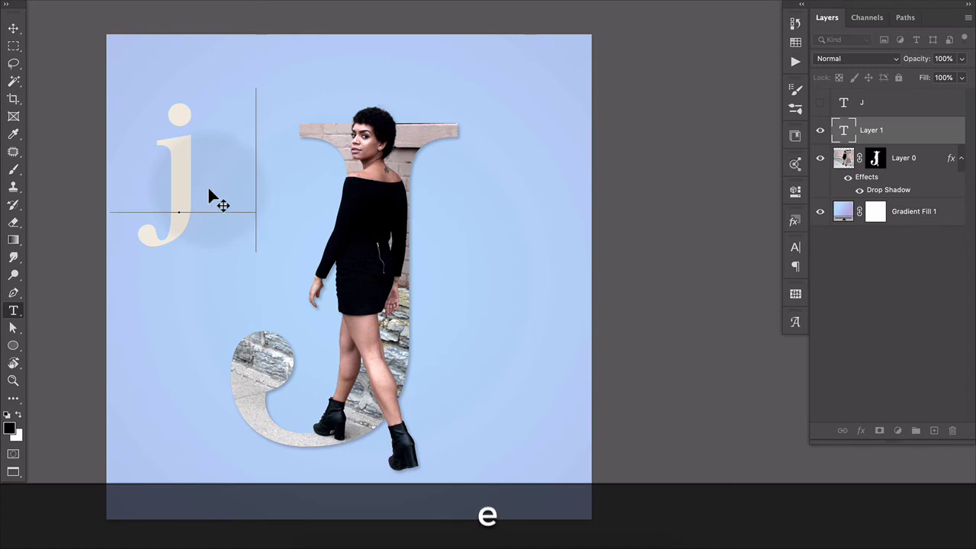
pyautogui.write('ssa')
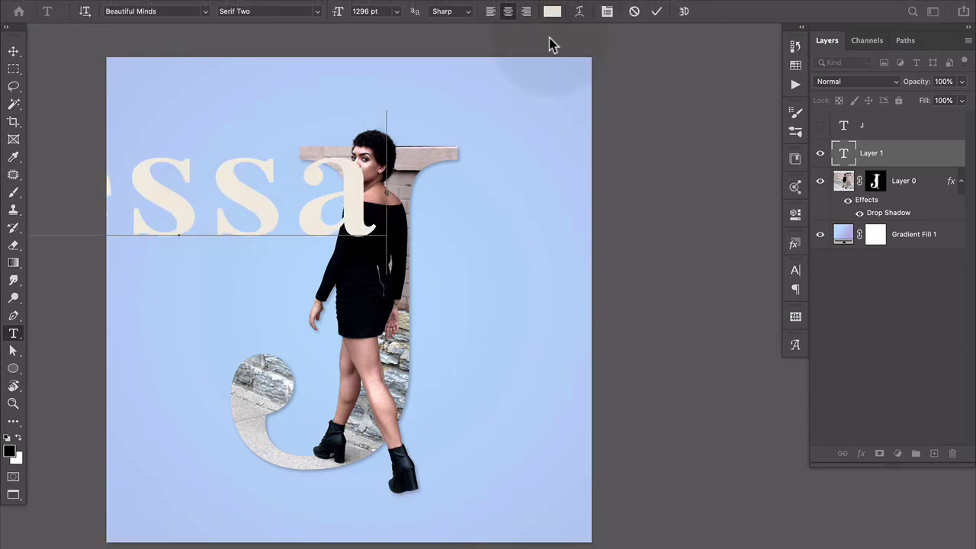
pyautogui.click(657, 12)
pyautogui.press('v')
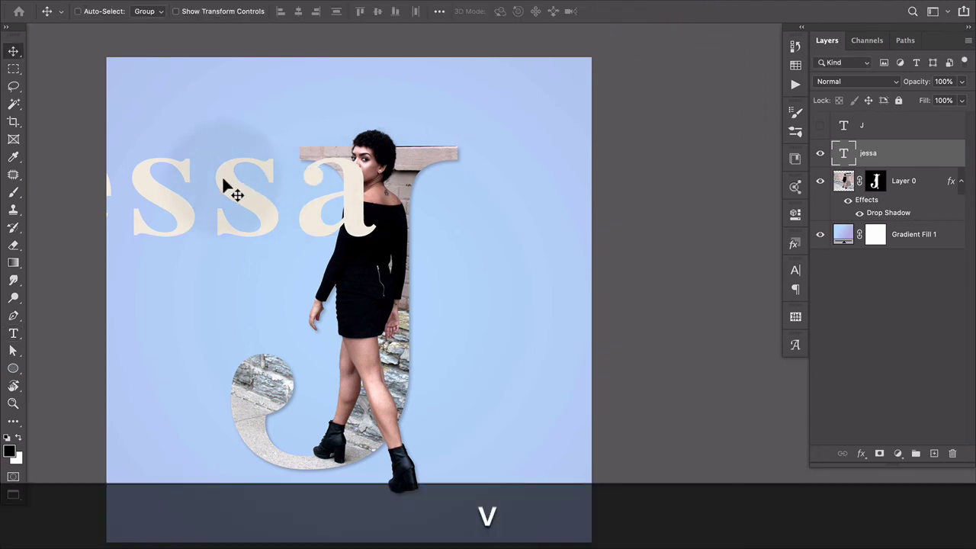
pyautogui.moveTo(229, 186); pyautogui.dragTo(415, 254)
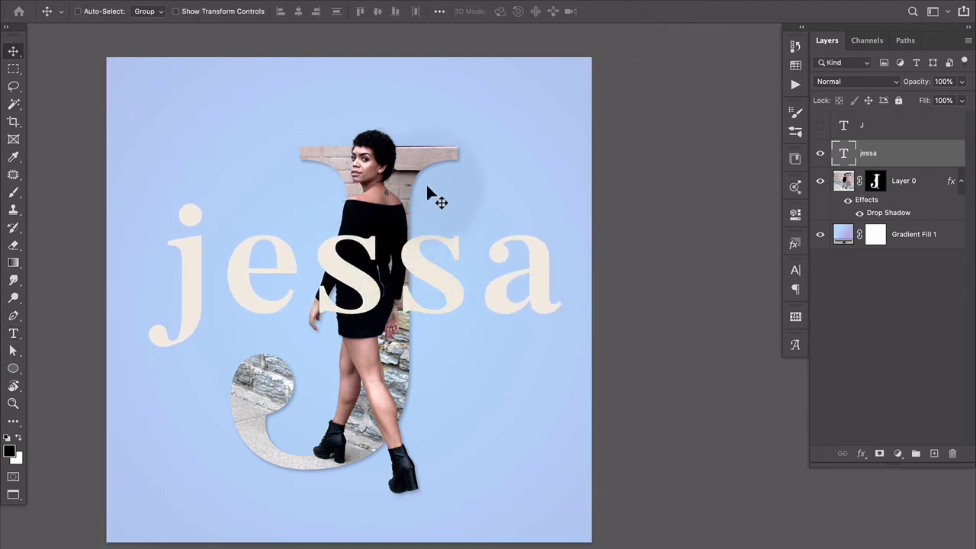
pyautogui.click(360, 195)
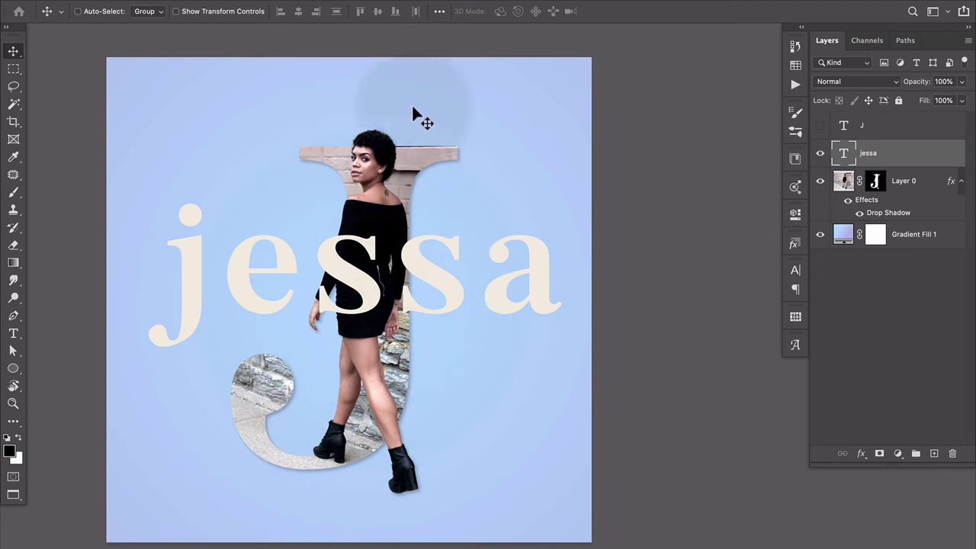
# Step: Switch 'jessa' to the Script Slant style and scale it up about 111% across the J
pyautogui.press('t')
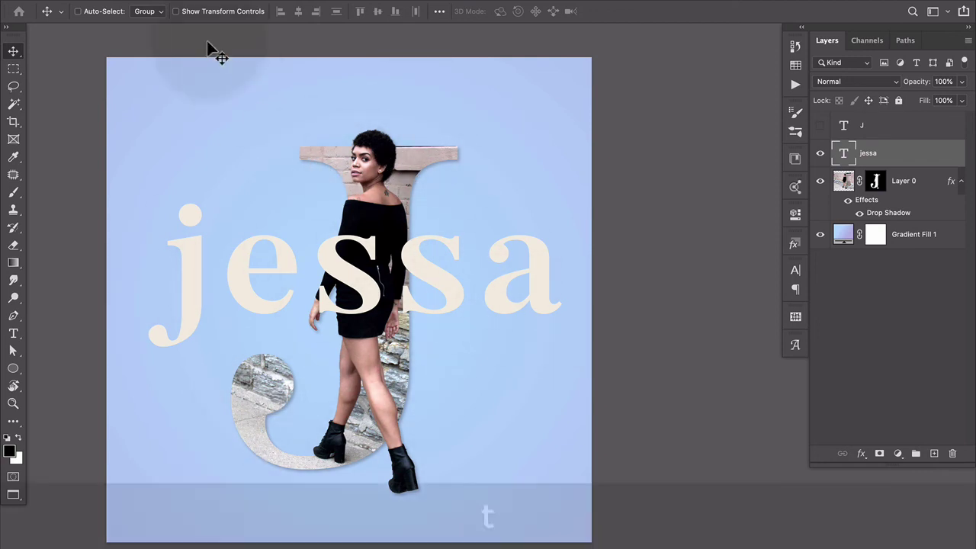
pyautogui.click(317, 14)
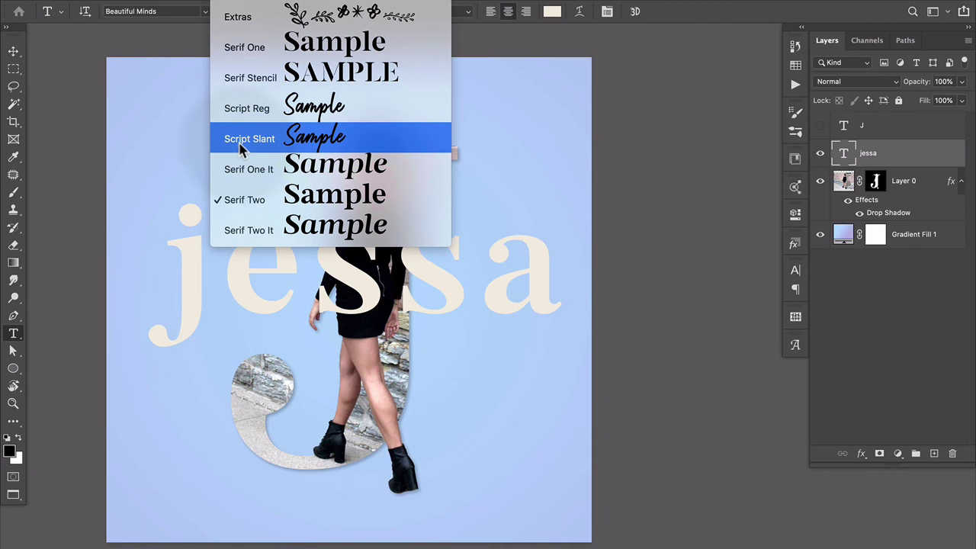
pyautogui.click(320, 139)
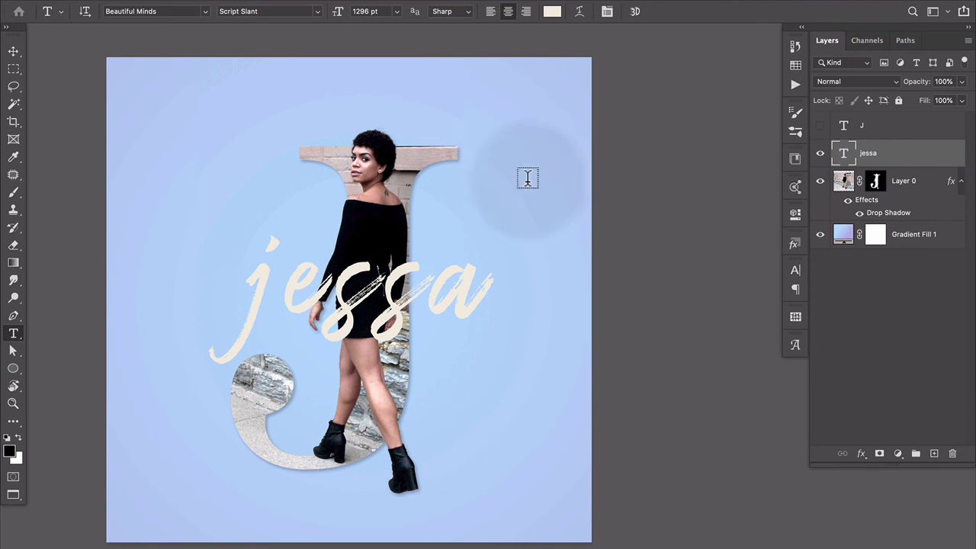
pyautogui.press('super+t')
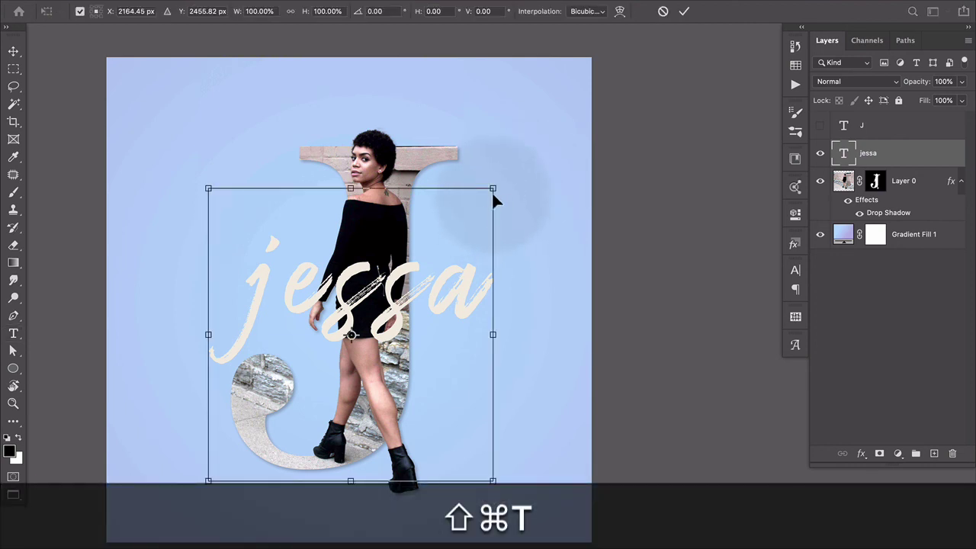
pyautogui.moveTo(497, 191); pyautogui.dragTo(549, 131)
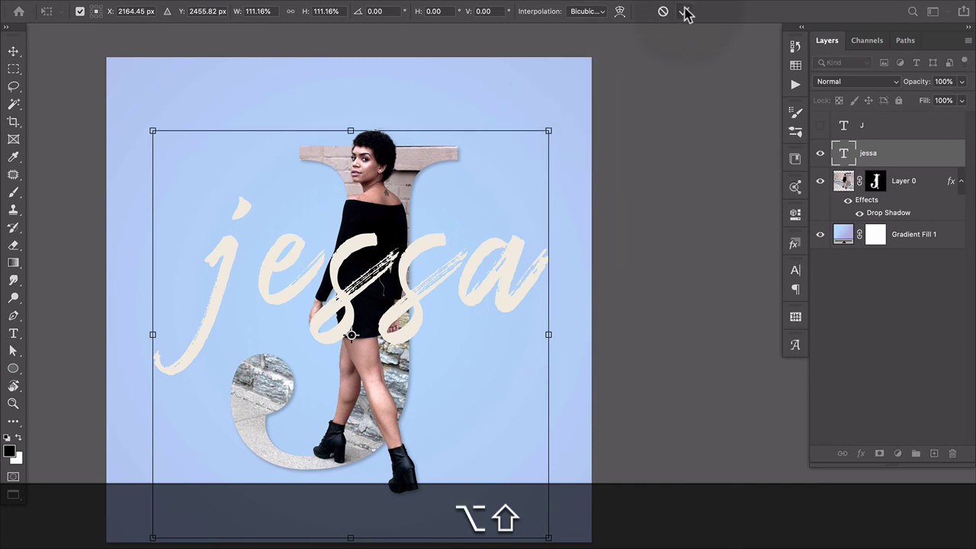
pyautogui.click(684, 11)
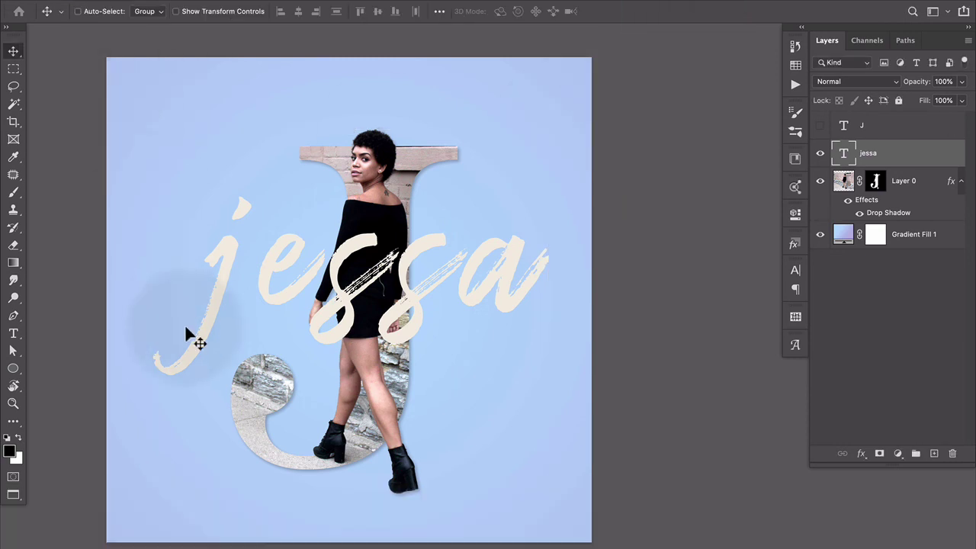